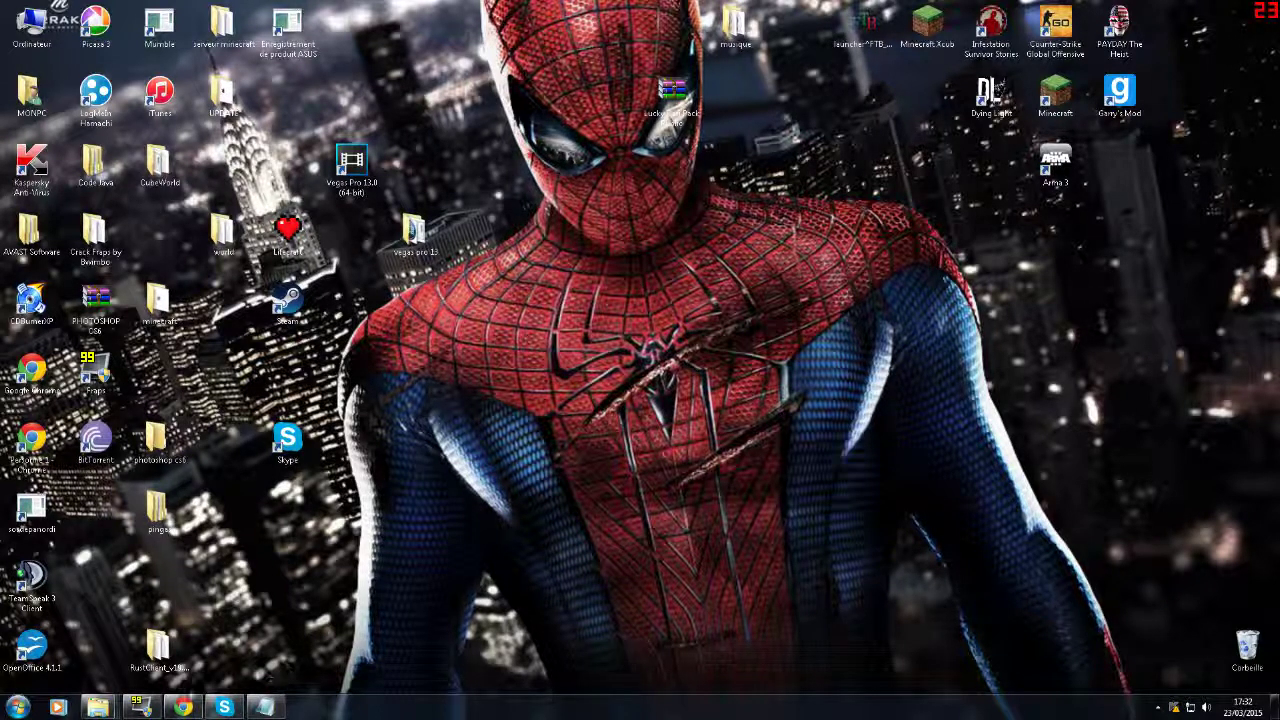
Step: Show the MediaFire download page for Lucky Défi Pack Public.zip in the browser and highlight its web address
{"action": "left_click", "coordinate": [183, 707]}
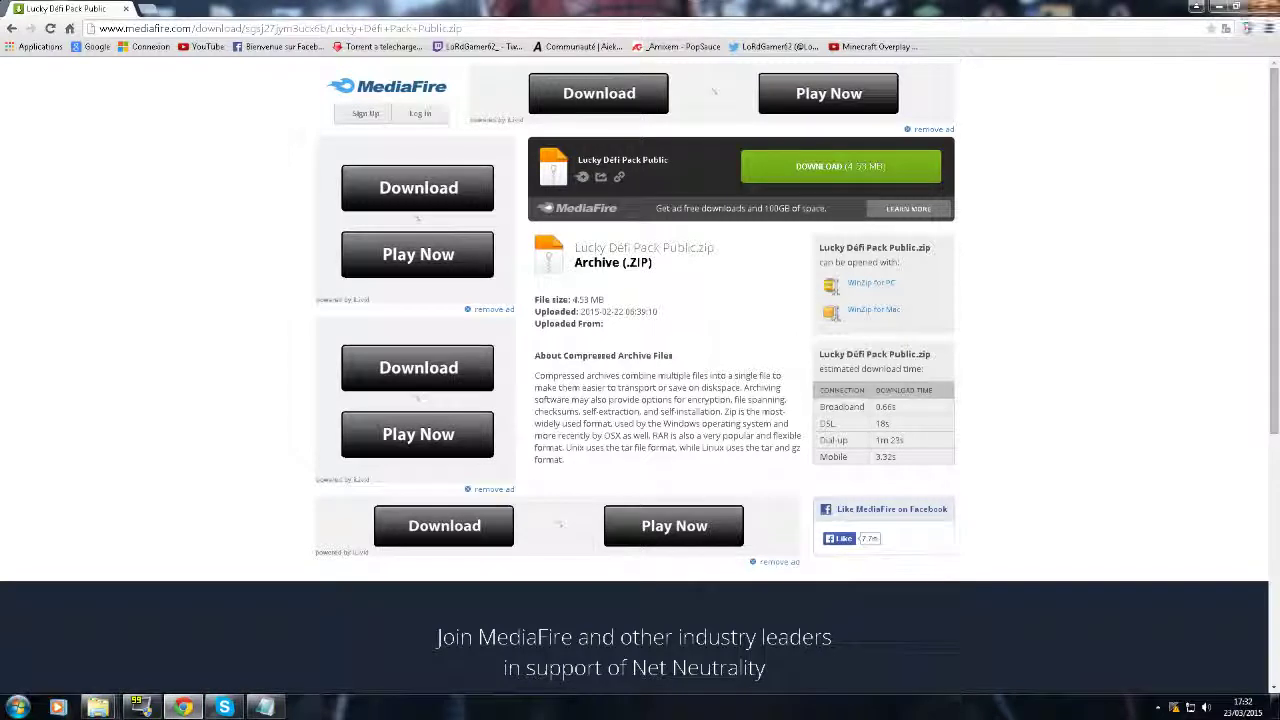
{"action": "left_click_drag", "start_coordinate": [98, 28], "coordinate": [463, 28]}
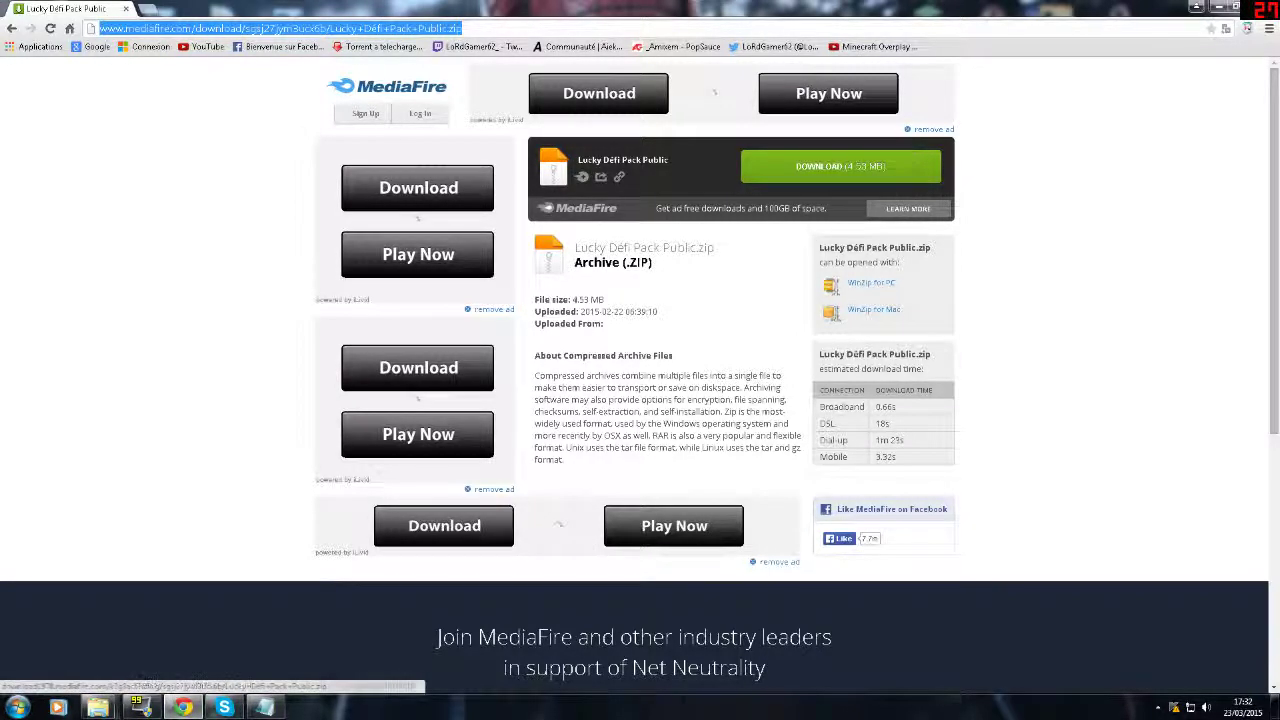
{"action": "left_click", "coordinate": [1218, 7]}
{"action": "left_click", "coordinate": [645, 80]}
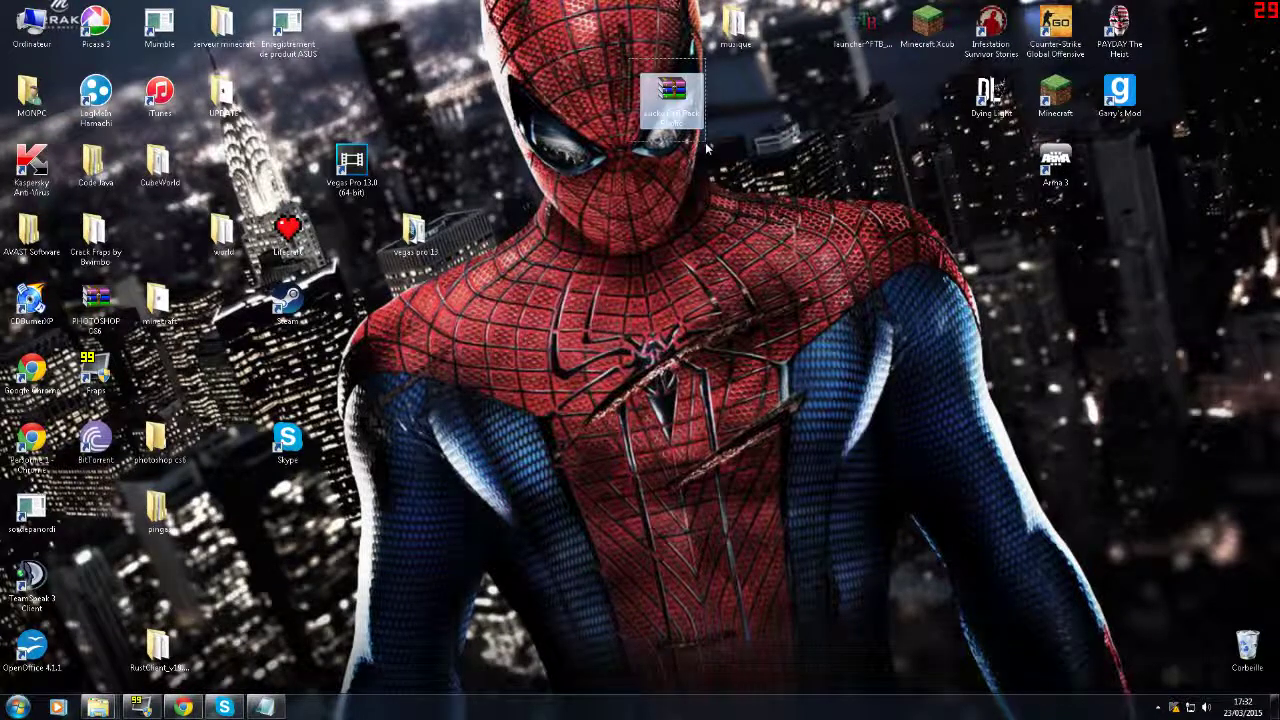
Step: View the contents of the Téléchargements folder, then put its window away
{"action": "mouse_move", "coordinate": [97, 707]}
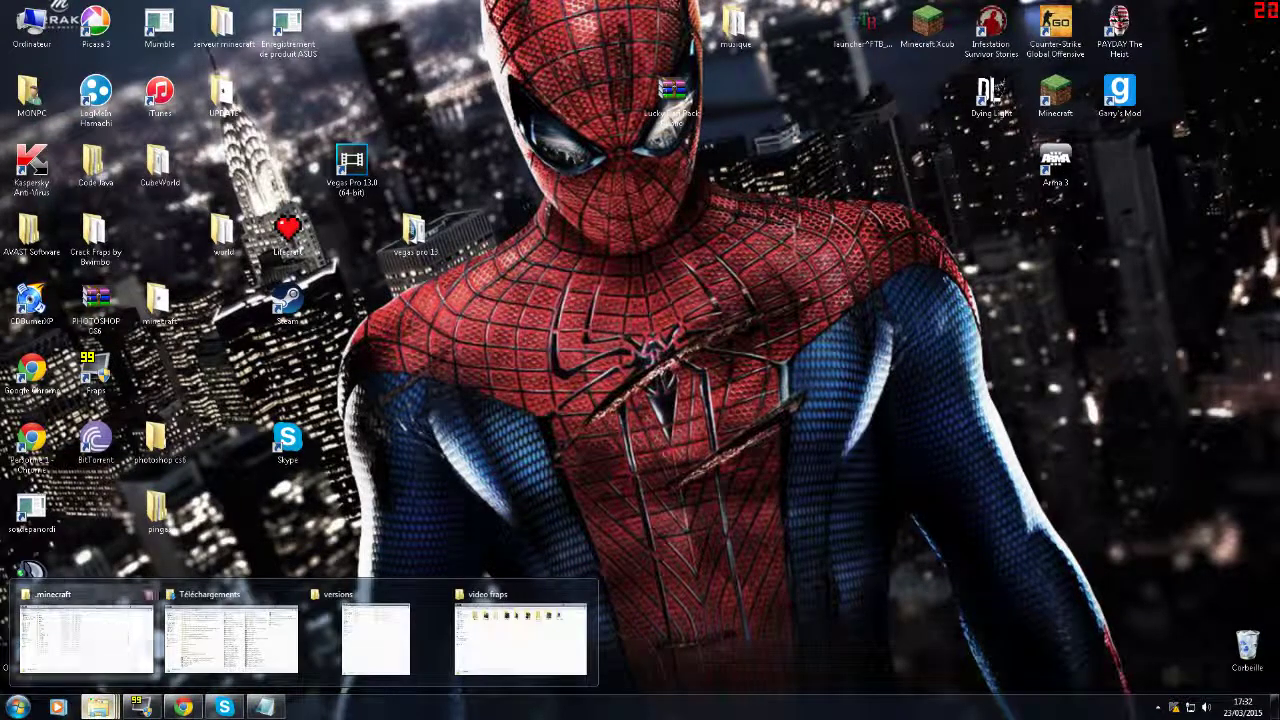
{"action": "left_click", "coordinate": [124, 636]}
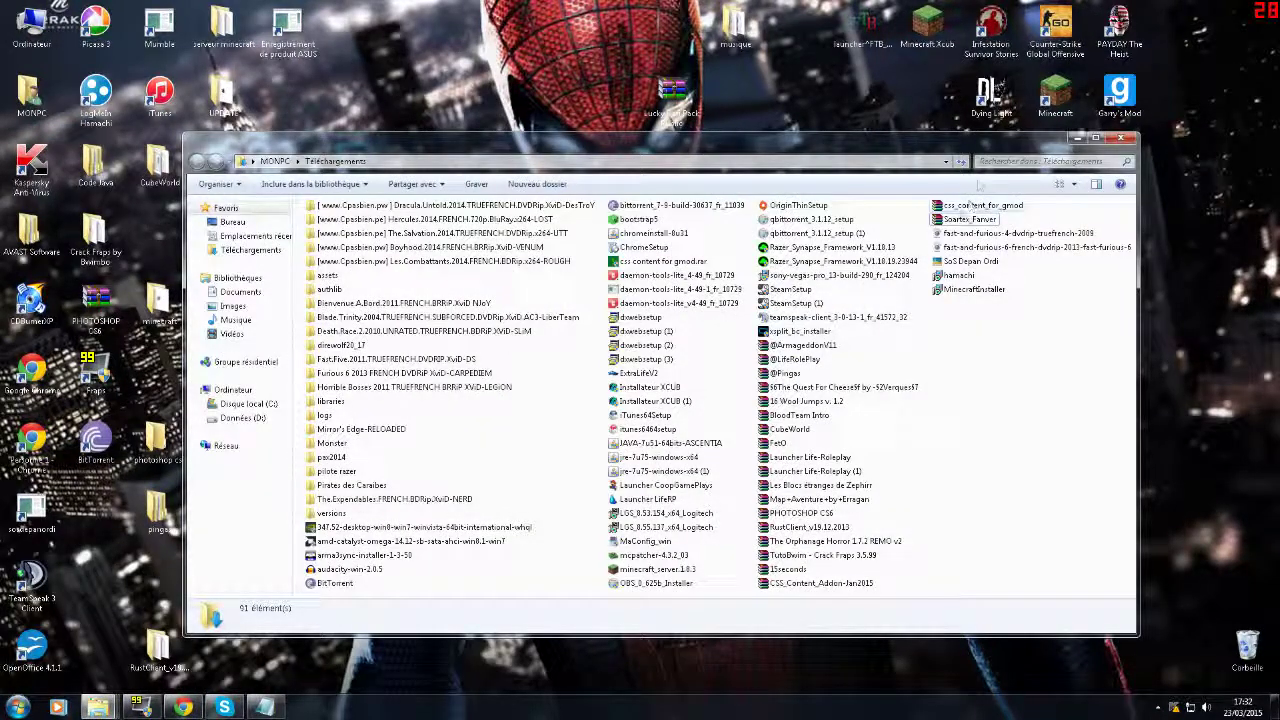
{"action": "left_click", "coordinate": [1077, 138]}
Step: Open the Lucky Défi Pack Public archive from the desktop in WinRAR and browse its pack folder, including the Lucky Défi subfolder
{"action": "double_click", "coordinate": [672, 95]}
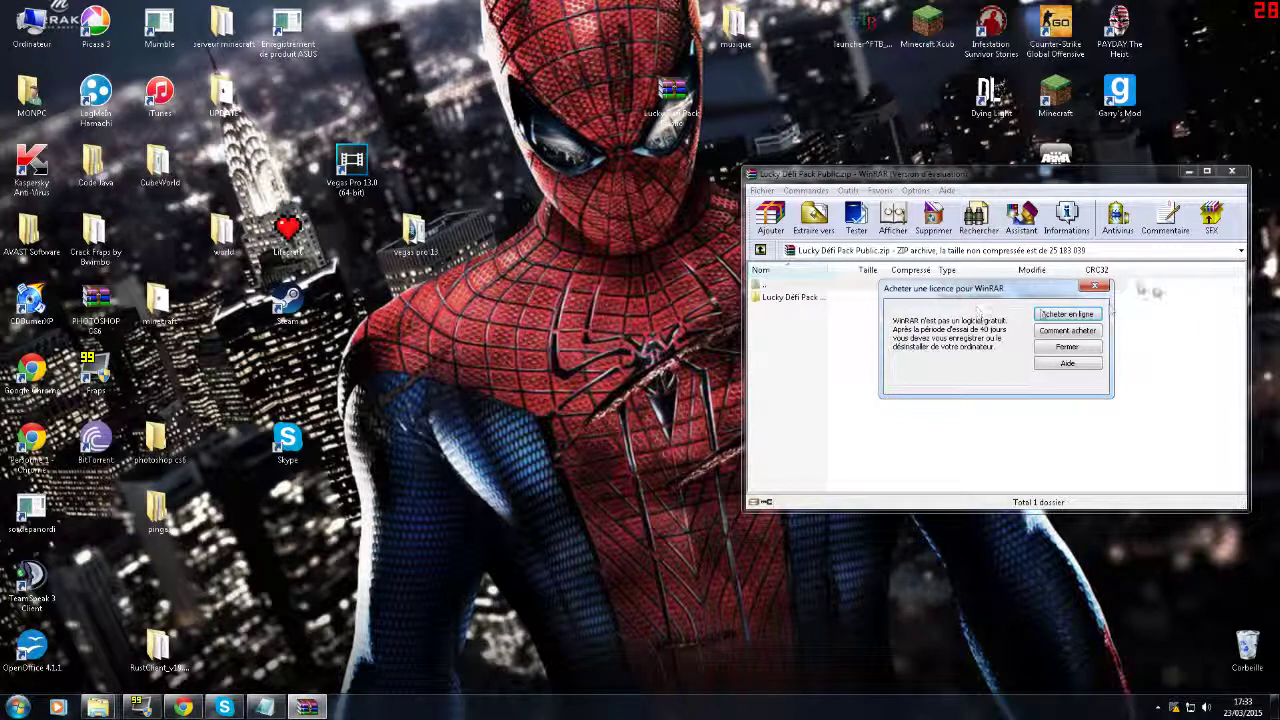
{"action": "left_click", "coordinate": [1095, 290]}
{"action": "left_click_drag", "start_coordinate": [1237, 511], "coordinate": [1246, 660]}
{"action": "double_click", "coordinate": [822, 298]}
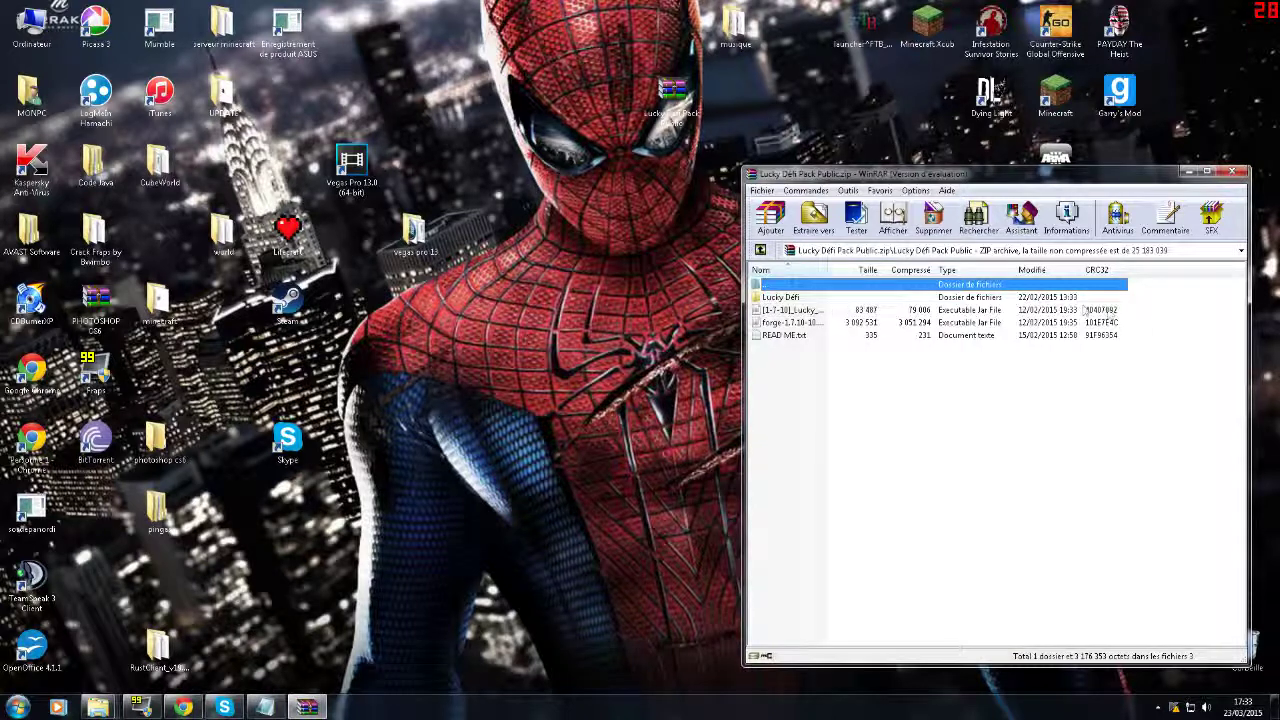
{"action": "double_click", "coordinate": [993, 297]}
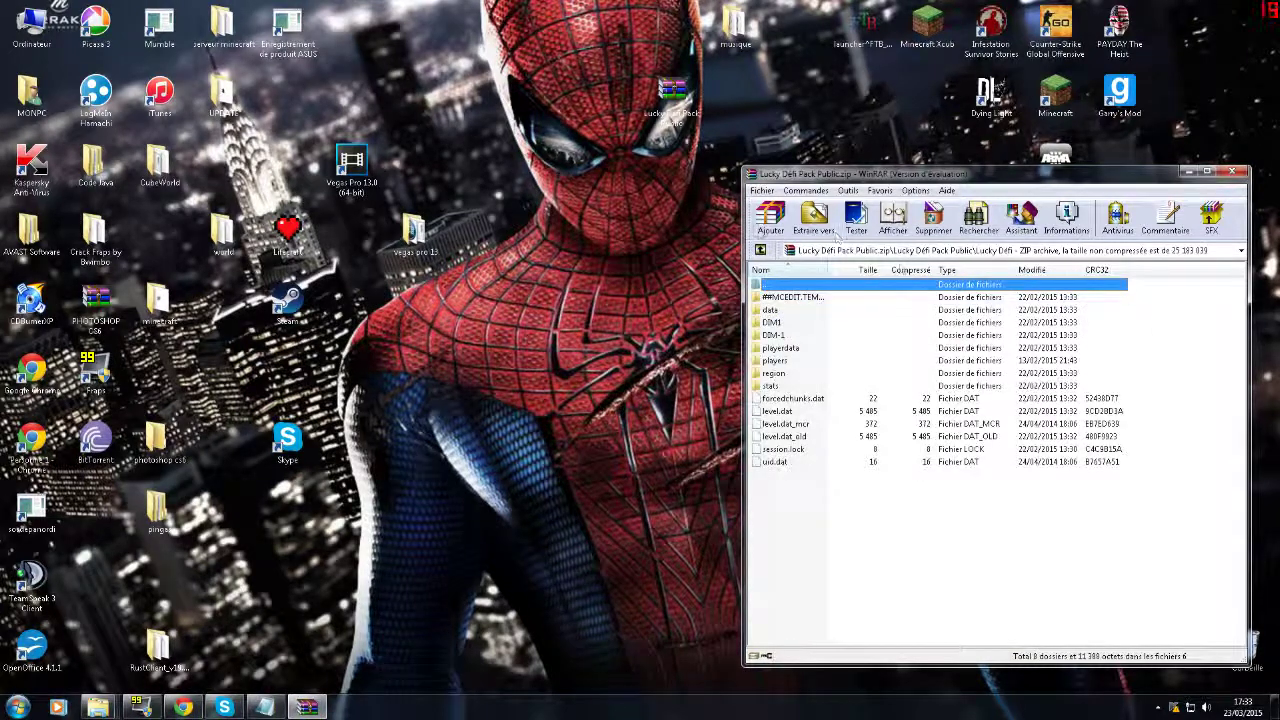
{"action": "left_click", "coordinate": [763, 251]}
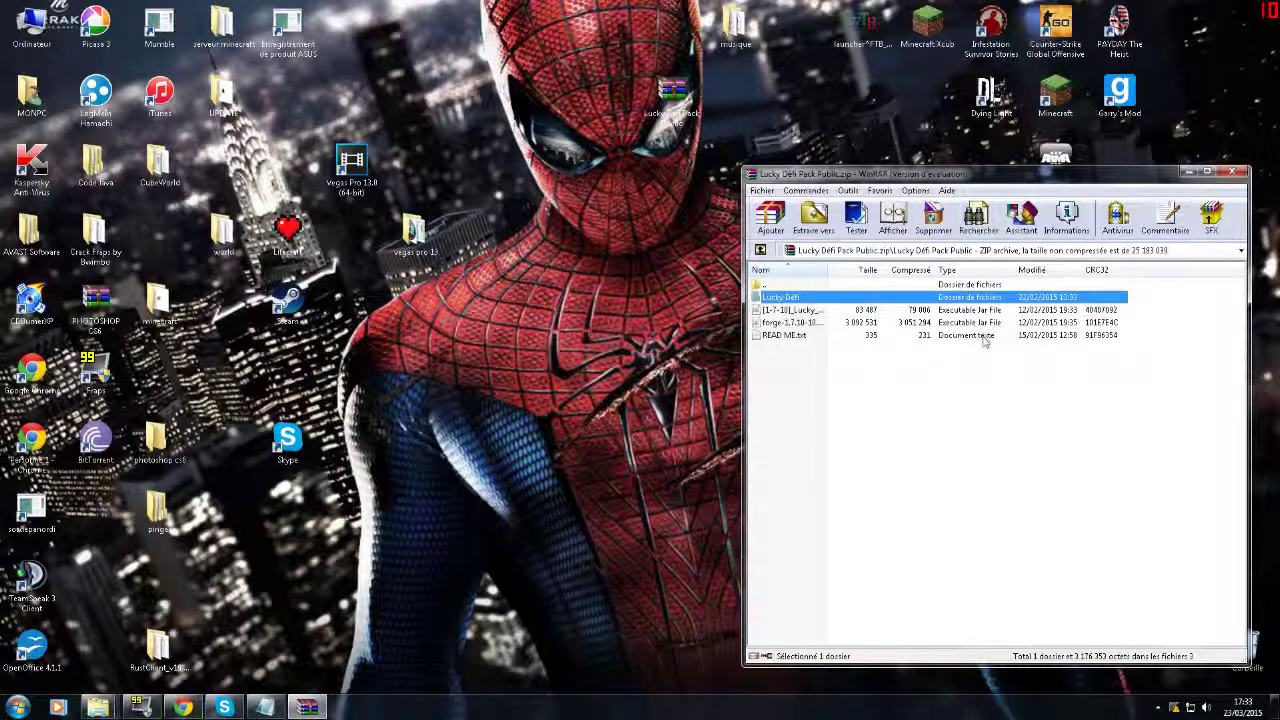
Step: Read the installation instructions in the READ ME text file
{"action": "left_click", "coordinate": [264, 707]}
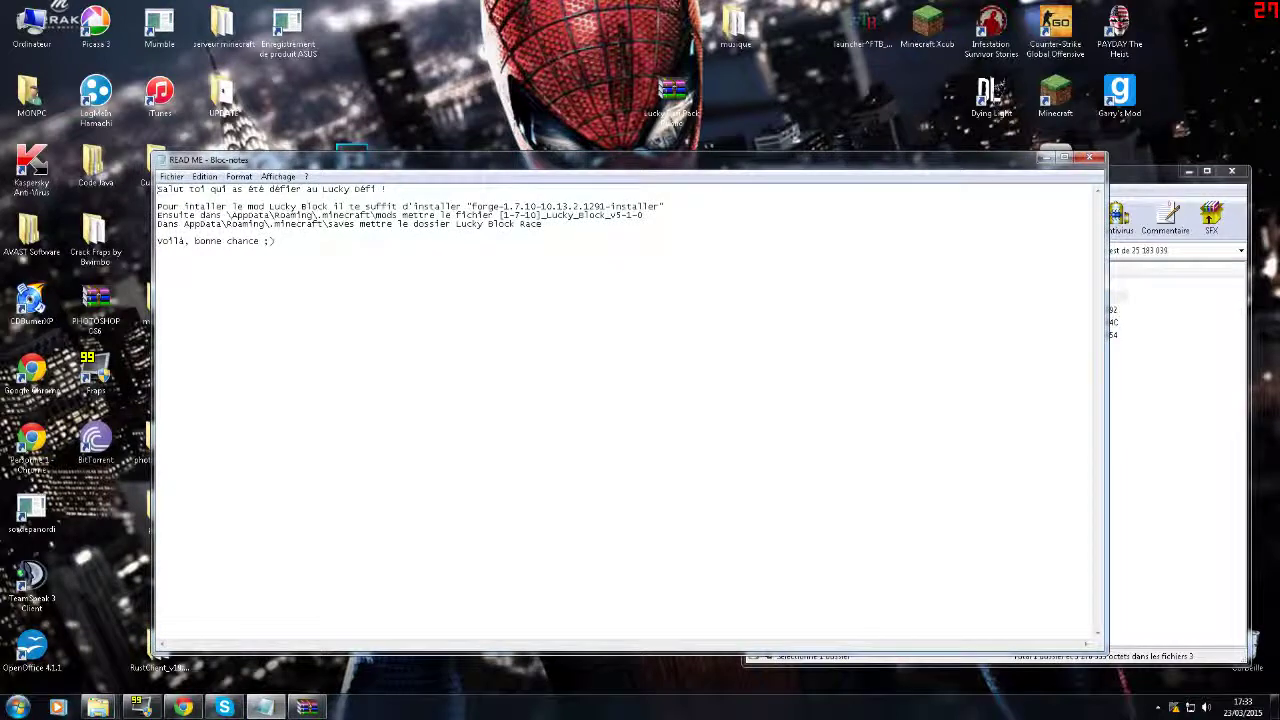
{"action": "key", "text": "ctrl+a"}
{"action": "left_click", "coordinate": [276, 241]}
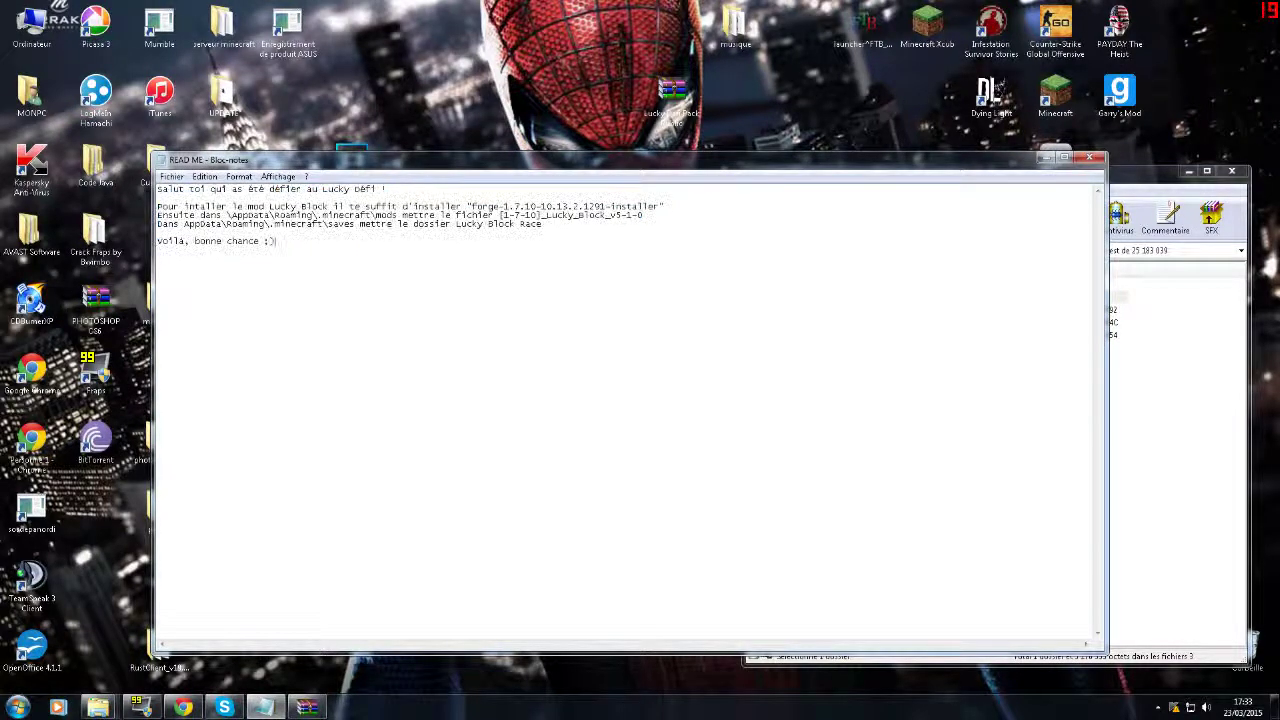
{"action": "left_click", "coordinate": [1043, 158]}
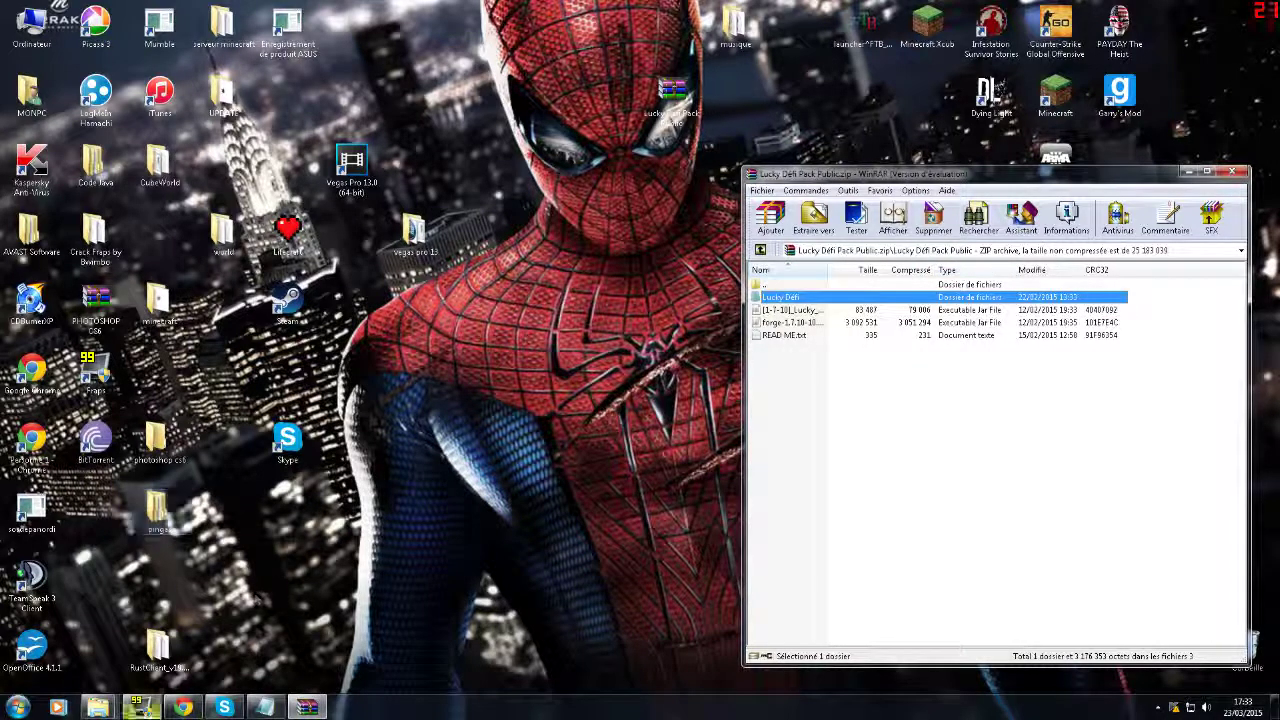
Step: Run %appdata% to reach the Roaming folder, open the .minecraft folder, and minimize its window
{"action": "key", "text": "super+r"}
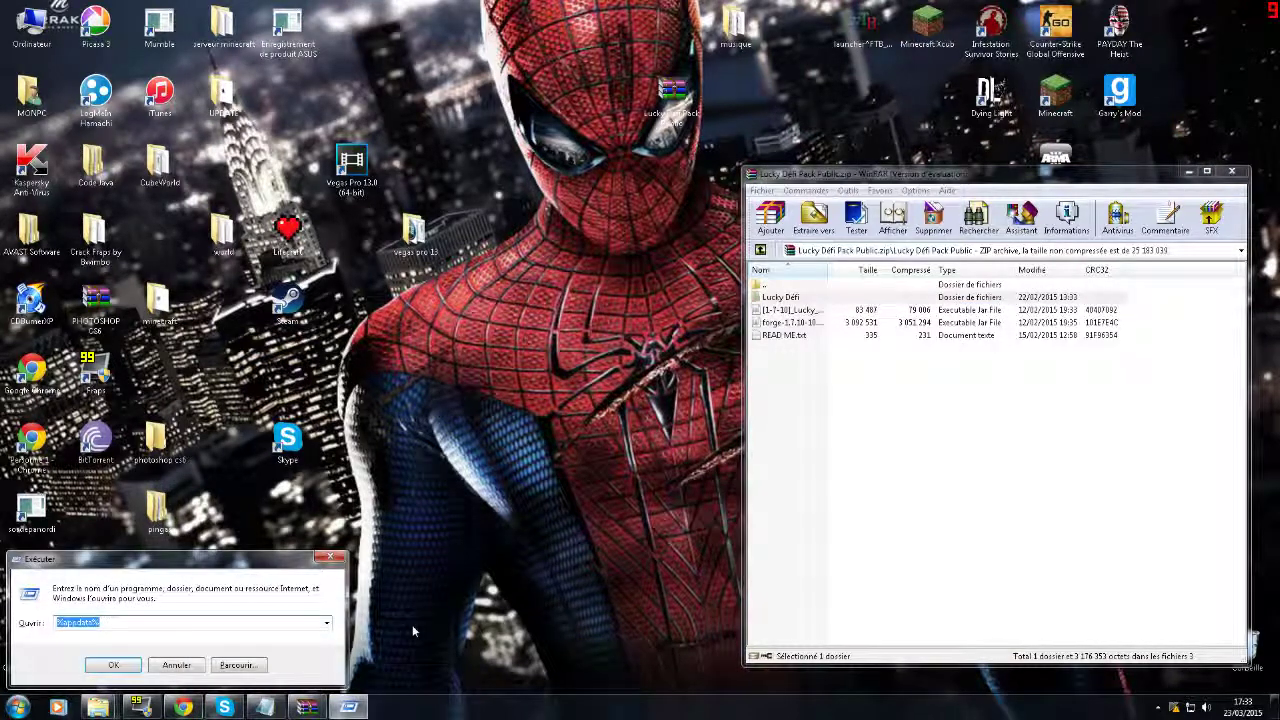
{"action": "type", "text": "%appd"}
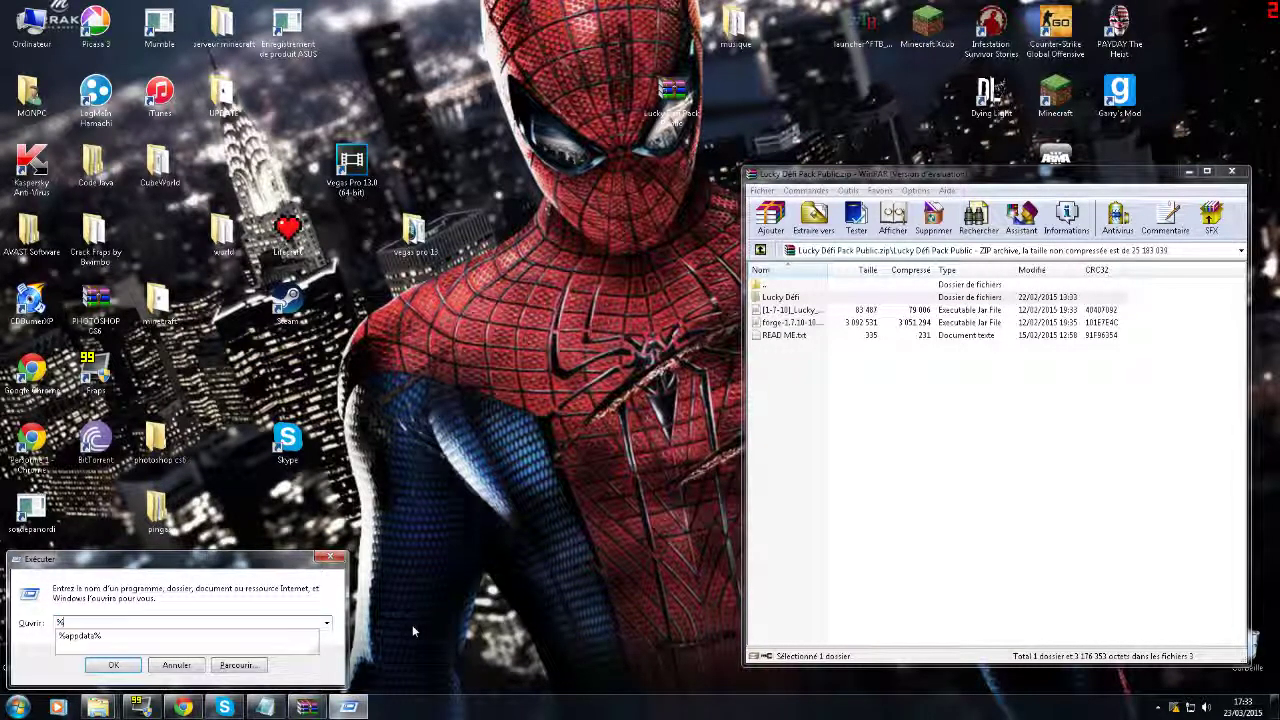
{"action": "type", "text": "ata%"}
{"action": "key", "text": "Return"}
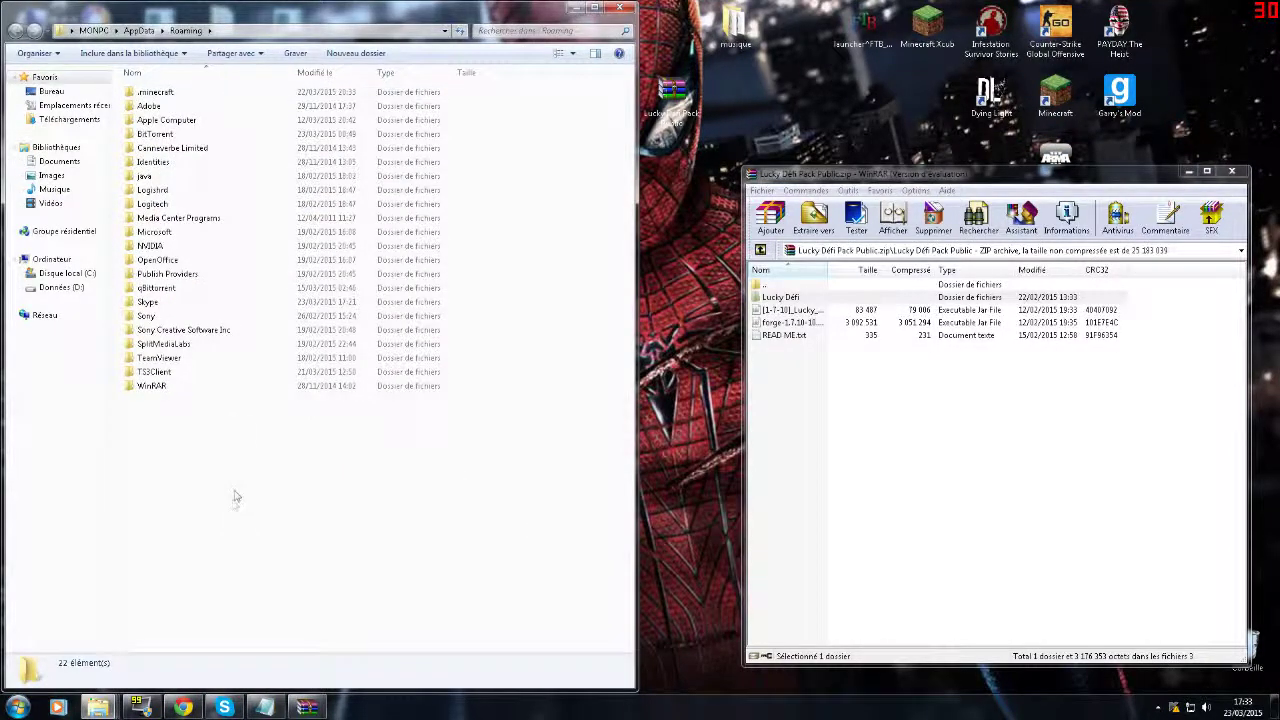
{"action": "left_click_drag", "start_coordinate": [235, 517], "coordinate": [171, 405]}
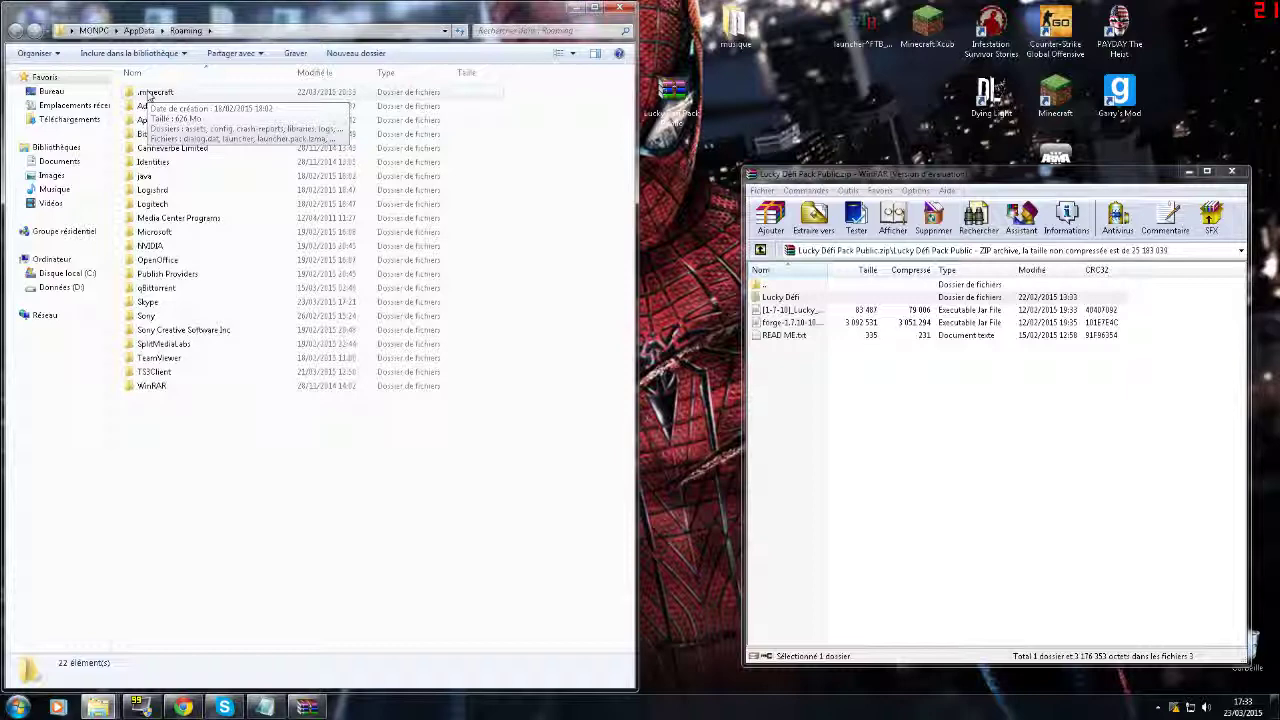
{"action": "double_click", "coordinate": [152, 93]}
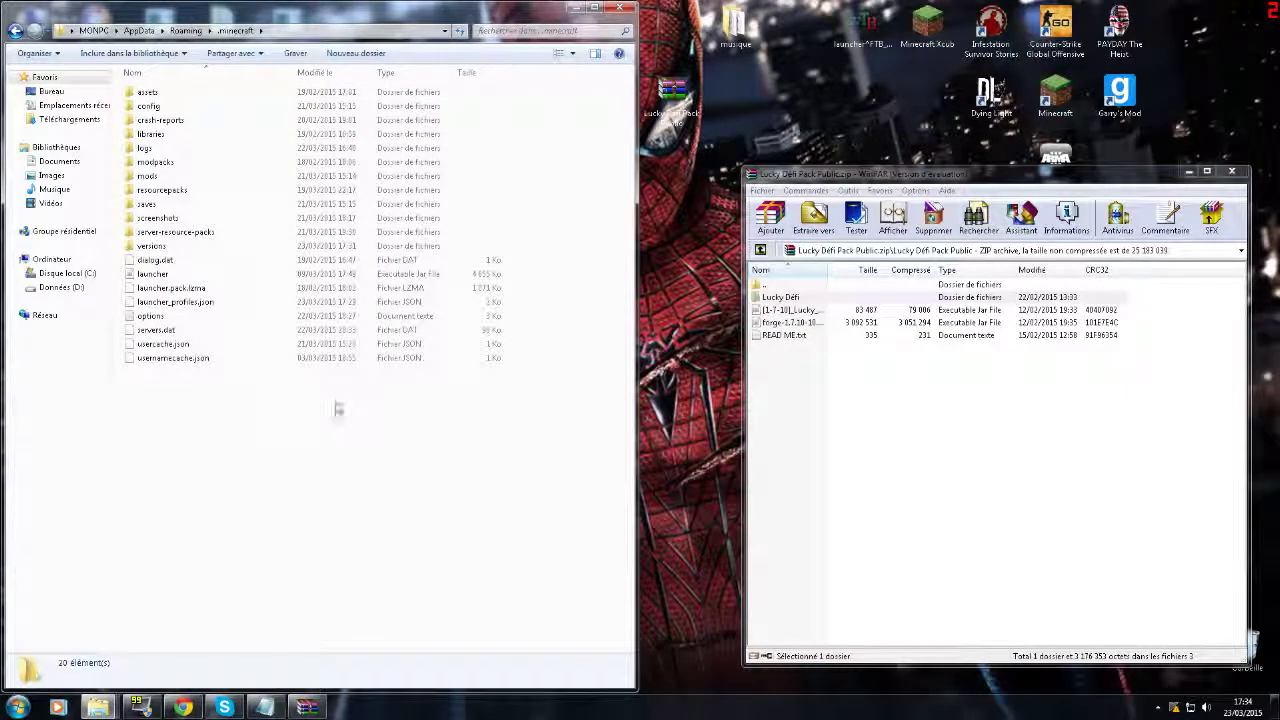
{"action": "left_click", "coordinate": [569, 8]}
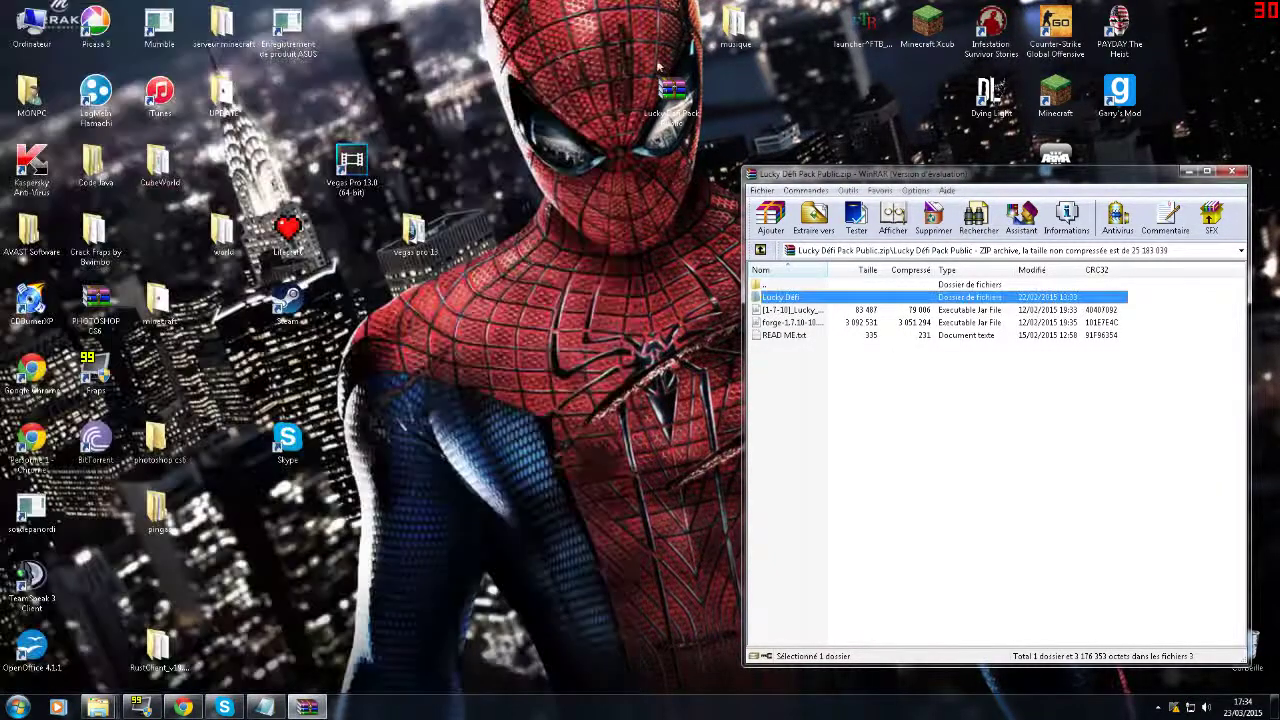
Step: Extract the forge-1.7.10 installer from the archive to the desktop and try launching it
{"action": "left_click_drag", "start_coordinate": [790, 322], "coordinate": [640, 200]}
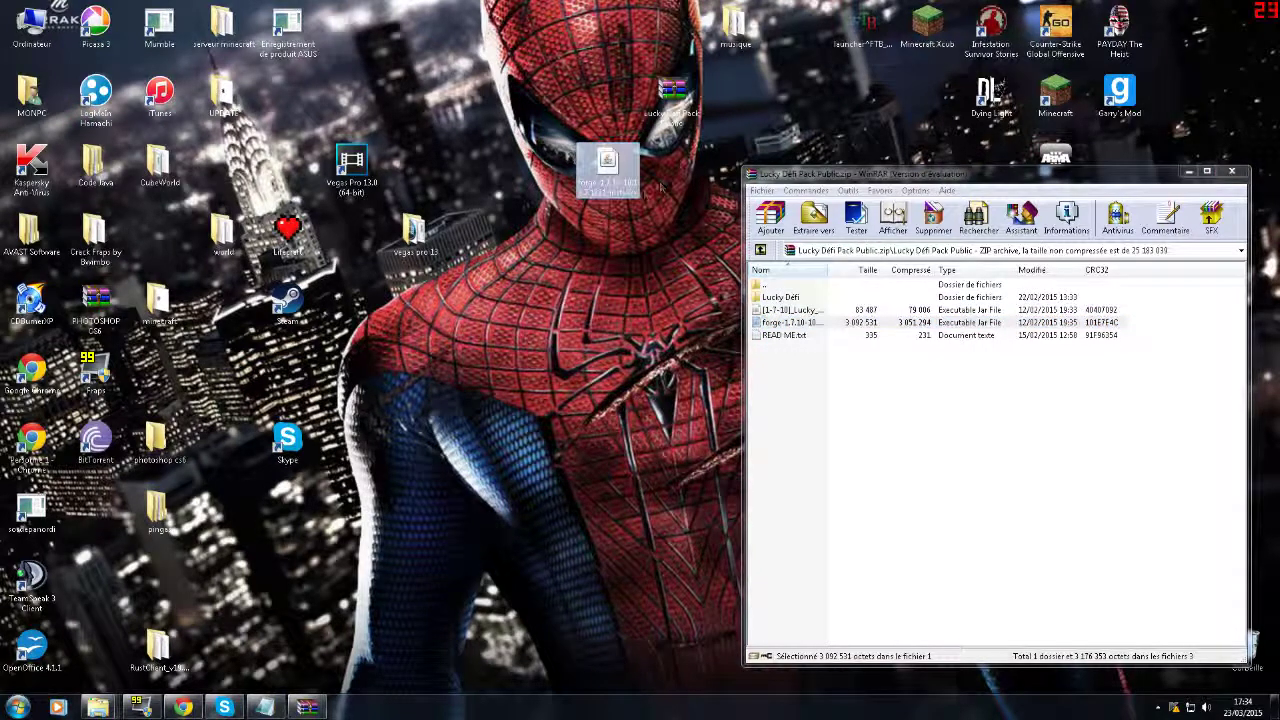
{"action": "double_click", "coordinate": [607, 165]}
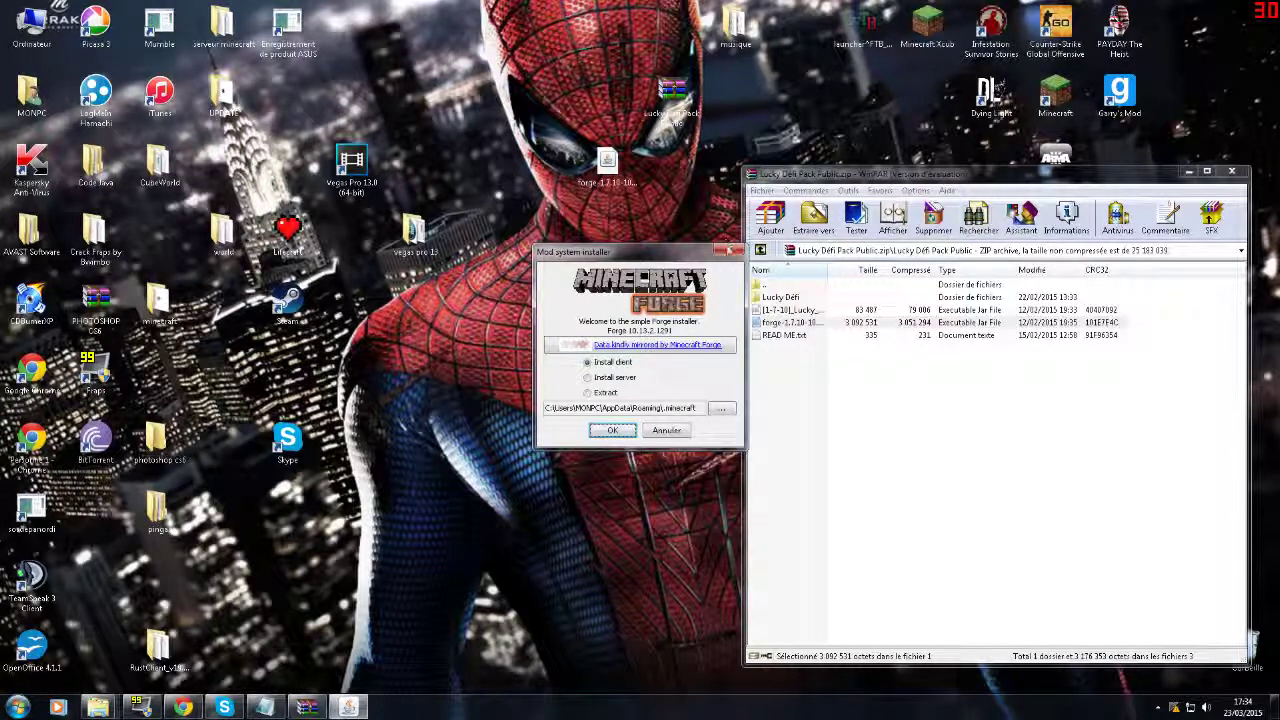
{"action": "left_click", "coordinate": [729, 251]}
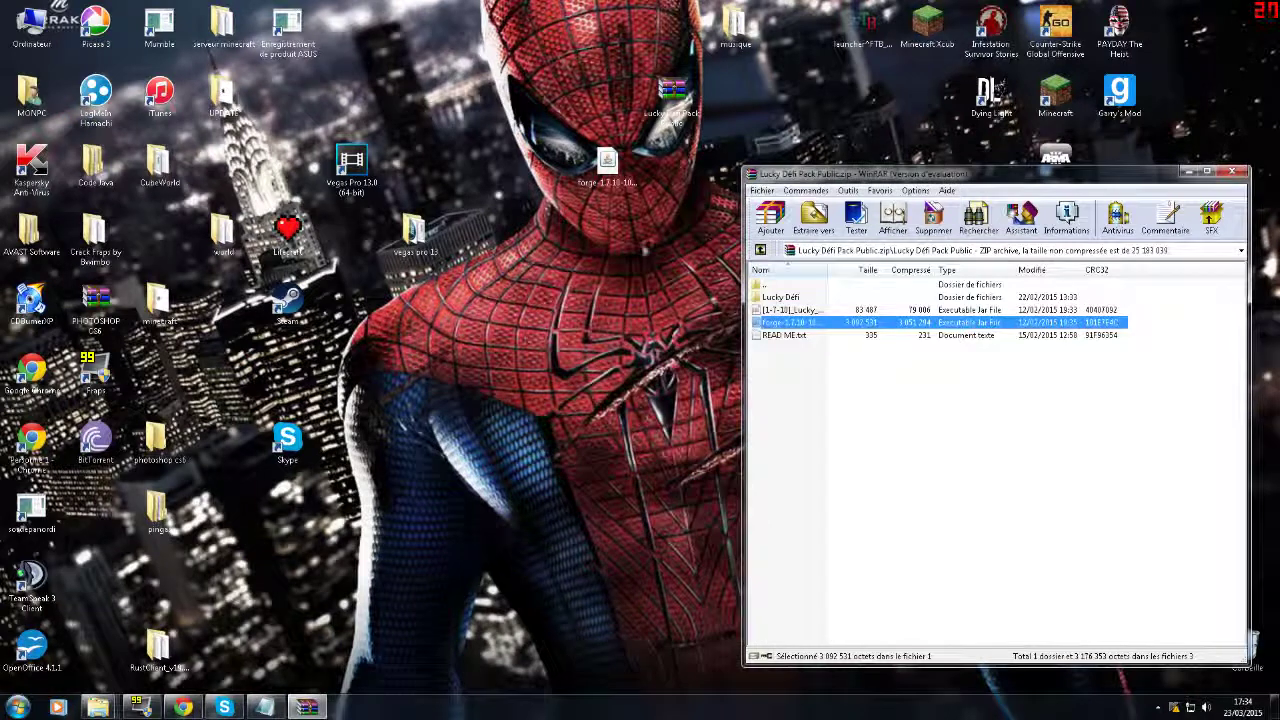
Step: Delete the forge-1.7.10 installer copy from the desktop
{"action": "left_click", "coordinate": [600, 172]}
{"action": "key", "text": "Delete"}
{"action": "key", "text": "Return"}
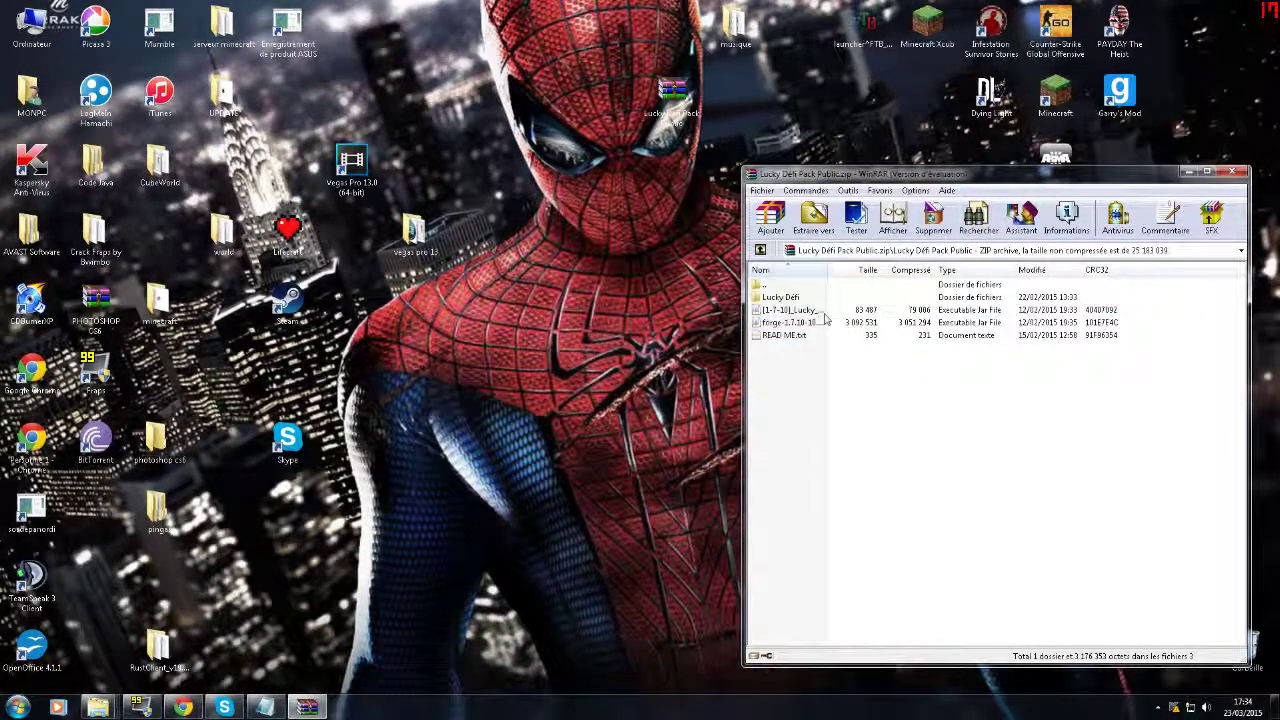
Step: Extract the [1-7-10]_Lucky_Block mod file to the desktop and open the mods folder inside .minecraft
{"action": "left_click_drag", "start_coordinate": [815, 318], "coordinate": [672, 240]}
{"action": "mouse_move", "coordinate": [98, 707]}
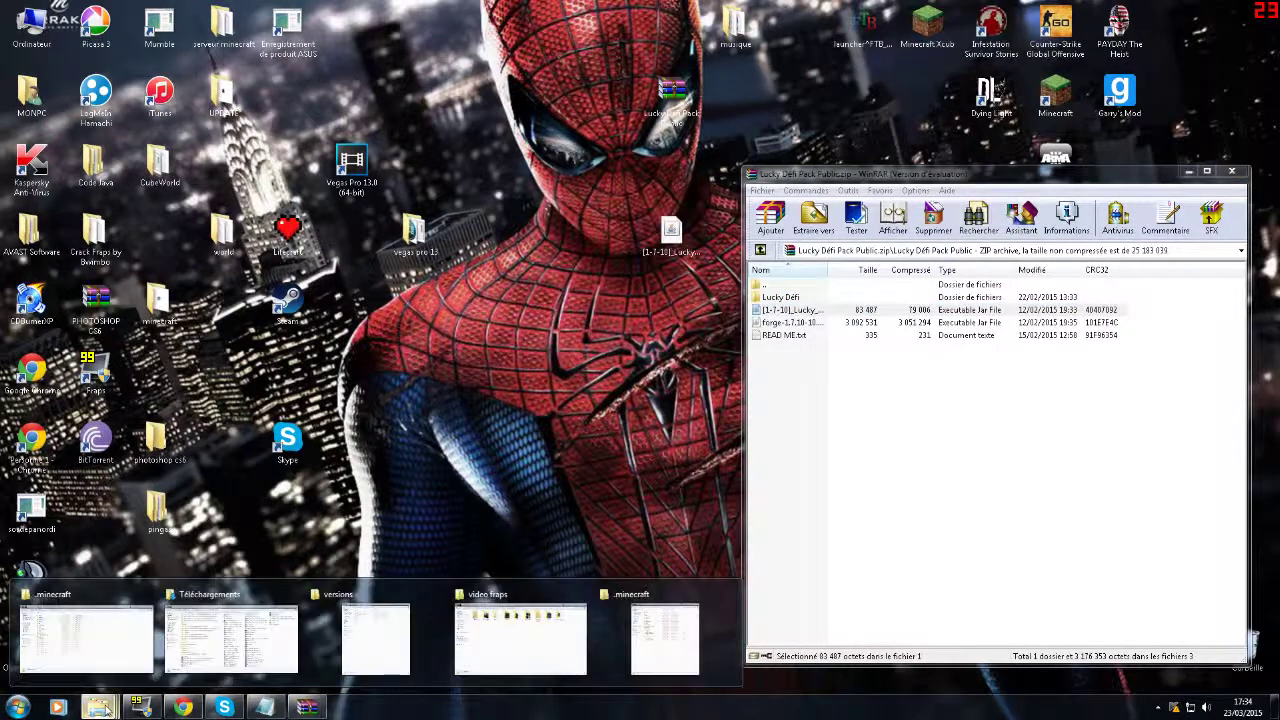
{"action": "mouse_move", "coordinate": [483, 651]}
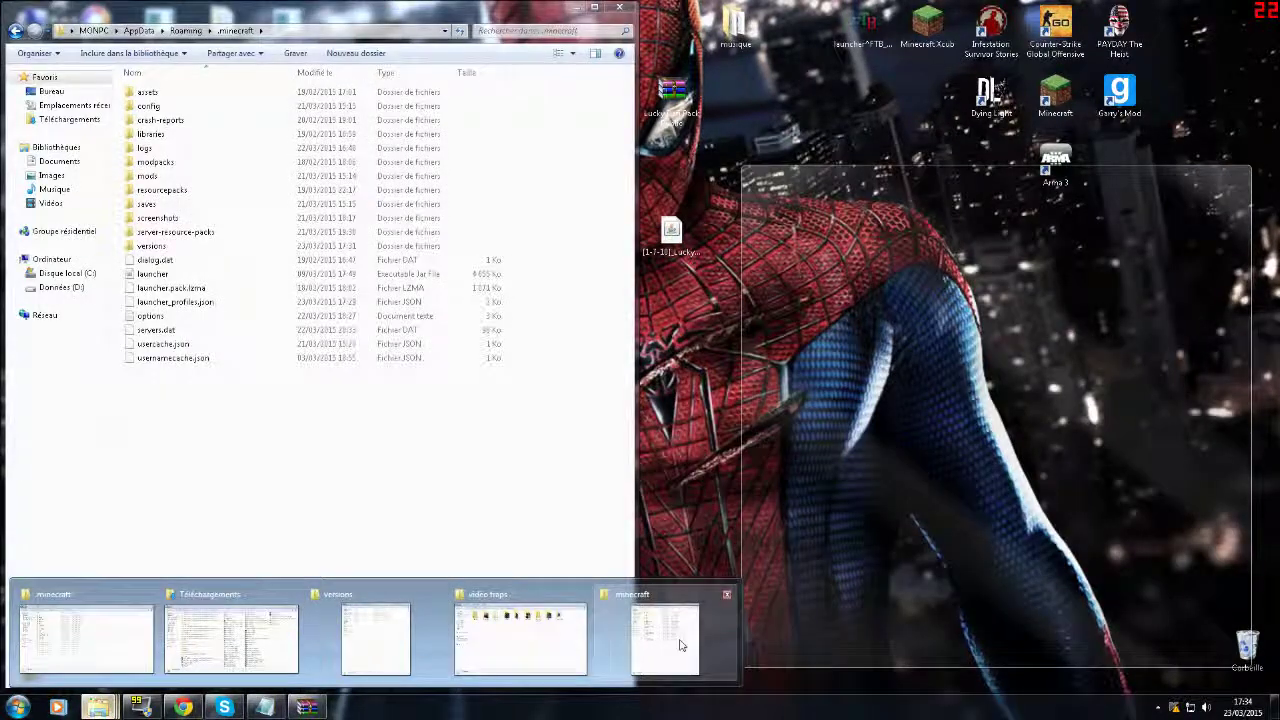
{"action": "left_click", "coordinate": [667, 642]}
{"action": "left_click_drag", "start_coordinate": [671, 232], "coordinate": [184, 176]}
{"action": "double_click", "coordinate": [184, 176]}
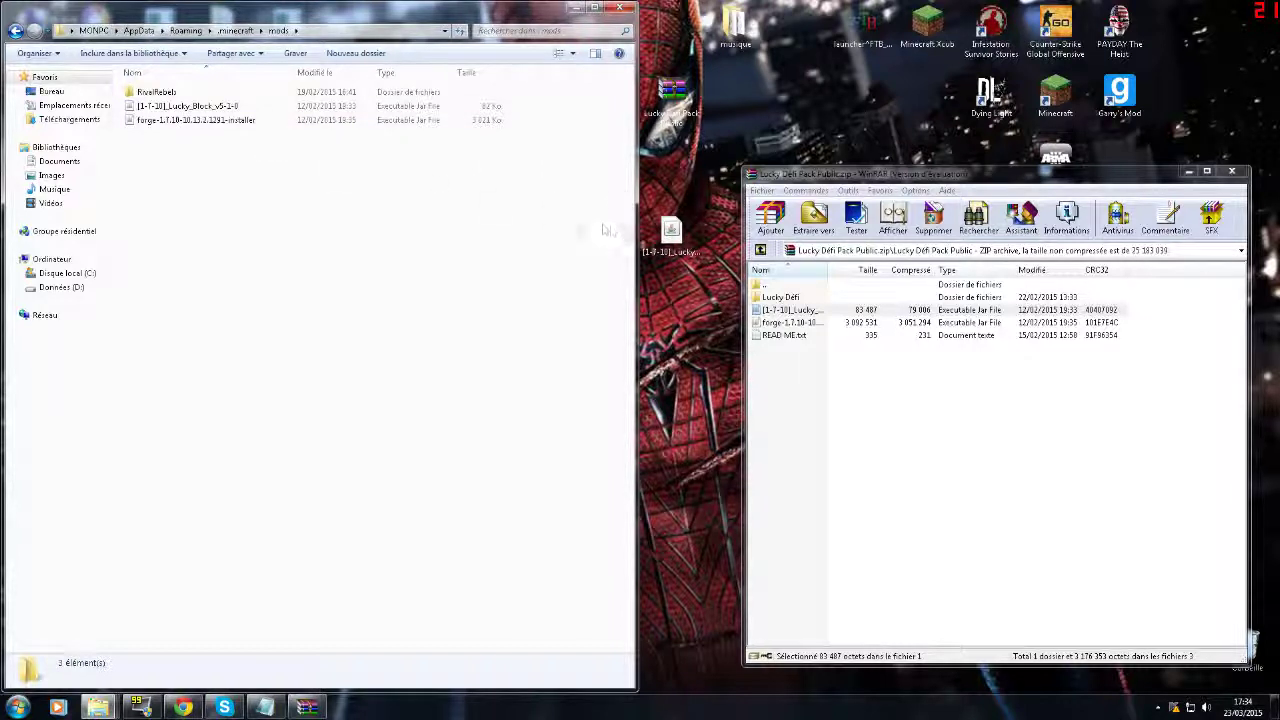
Step: Delete the extracted [1-7-10]_Lucky_Block file from the desktop
{"action": "mouse_move", "coordinate": [671, 232]}
{"action": "left_mouse_down"}
{"action": "mouse_move", "coordinate": [330, 220]}
{"action": "mouse_move", "coordinate": [475, 245]}
{"action": "mouse_move", "coordinate": [490, 290]}
{"action": "mouse_move", "coordinate": [669, 234]}
{"action": "left_mouse_up"}
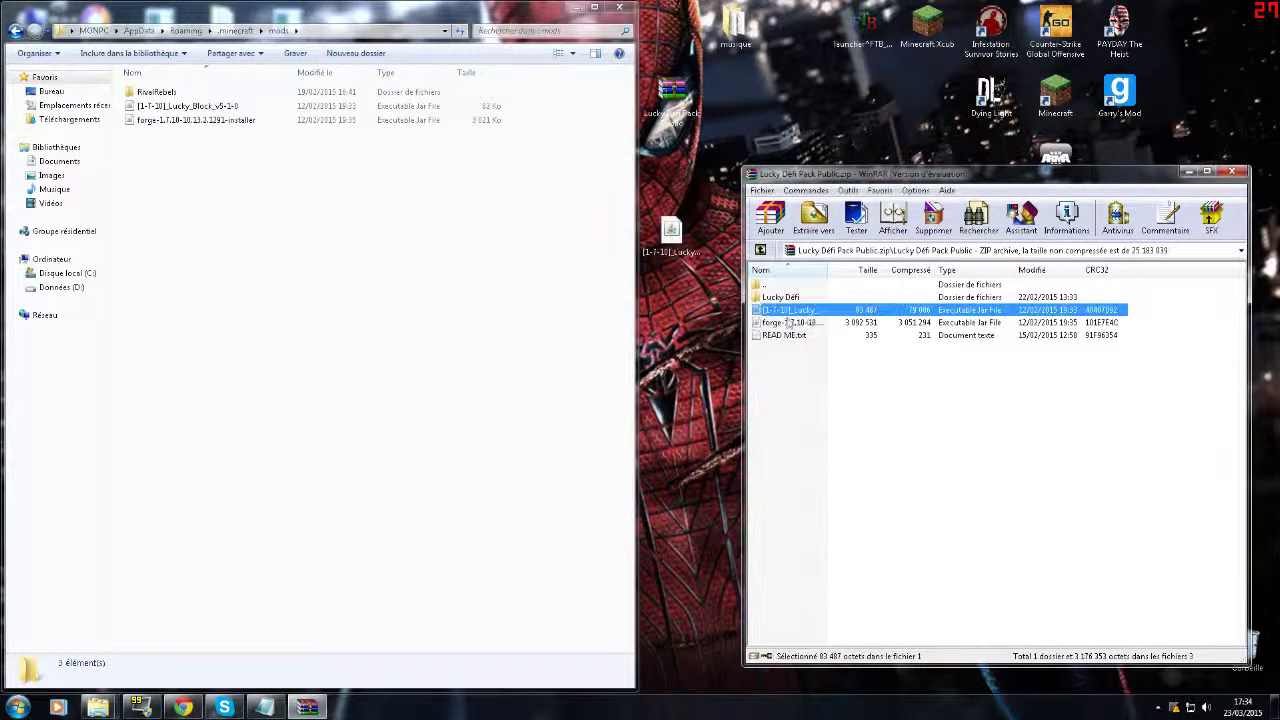
{"action": "left_click", "coordinate": [662, 250]}
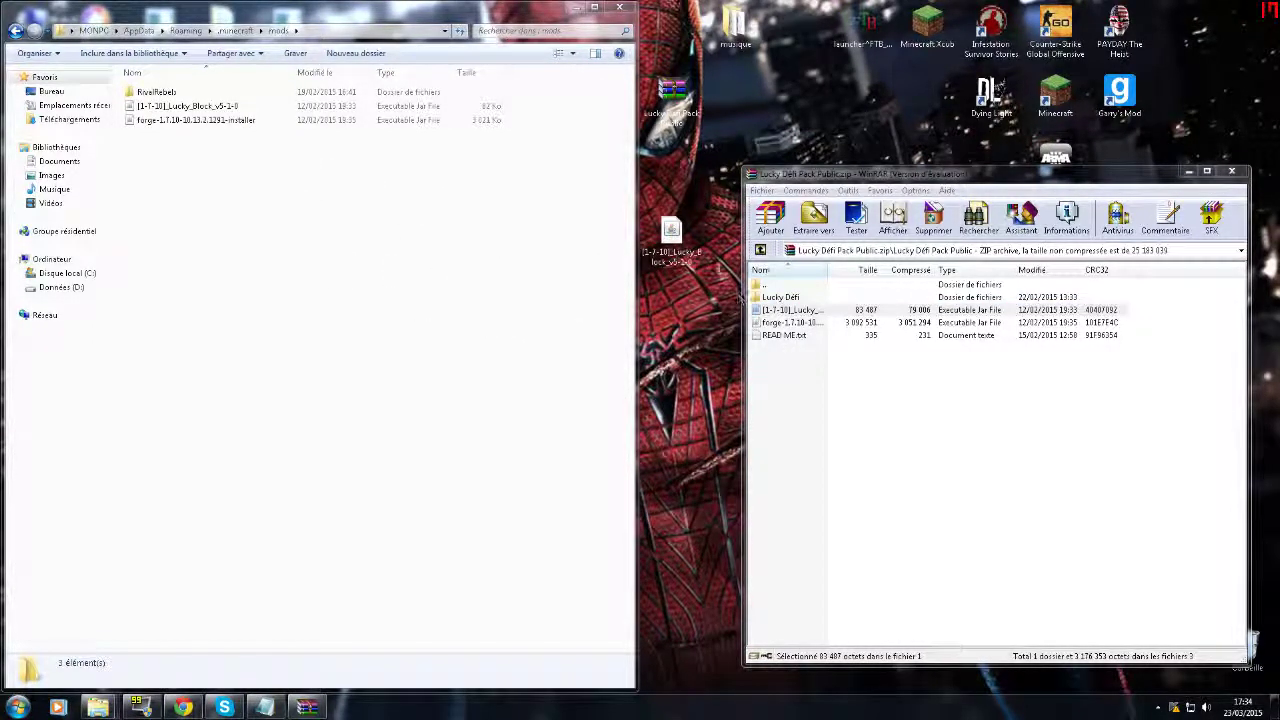
{"action": "key", "text": "Delete"}
{"action": "key", "text": "Return"}
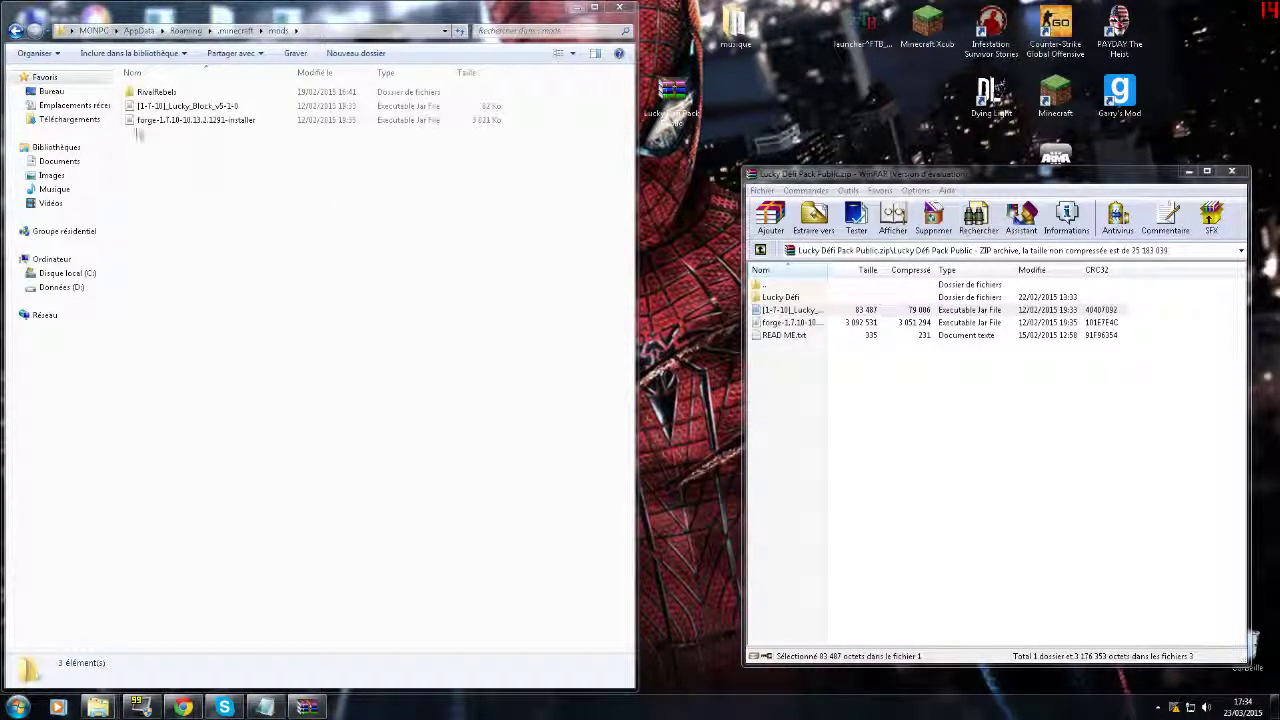
Step: Replace the Lucky Défi world in the .minecraft saves folder with the Lucky Défi folder from the archive
{"action": "left_click", "coordinate": [14, 30]}
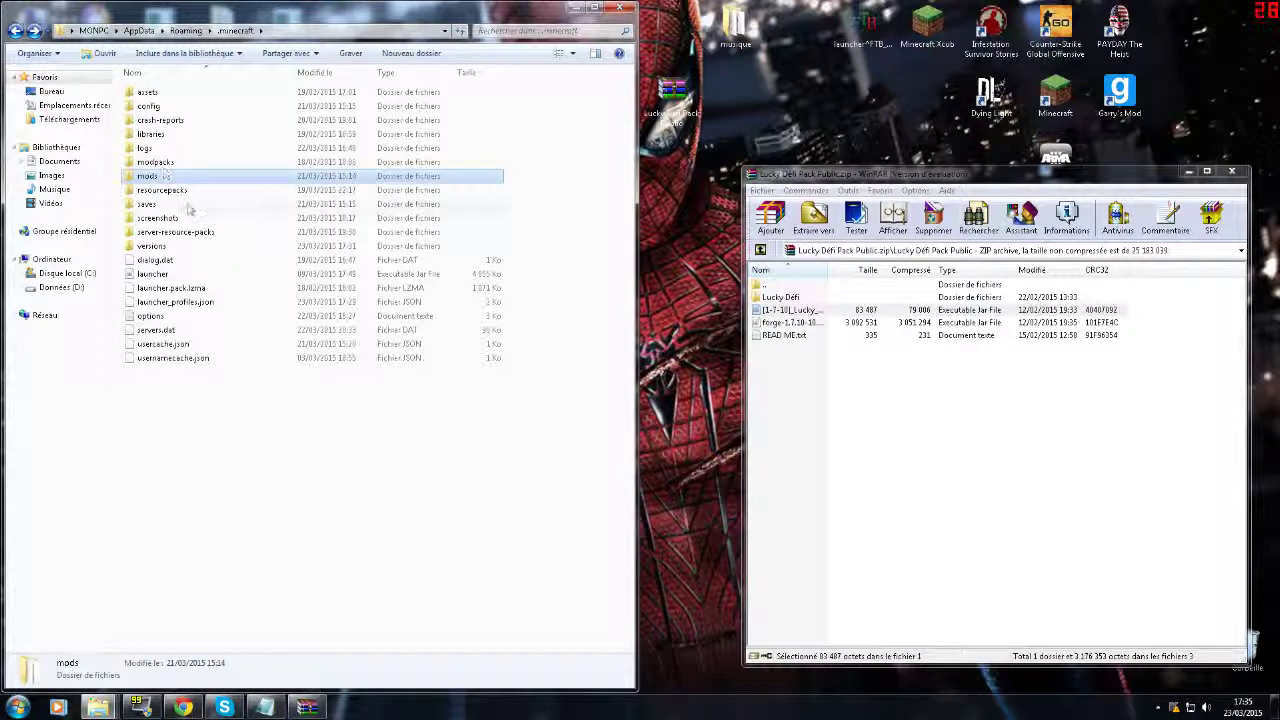
{"action": "double_click", "coordinate": [148, 204]}
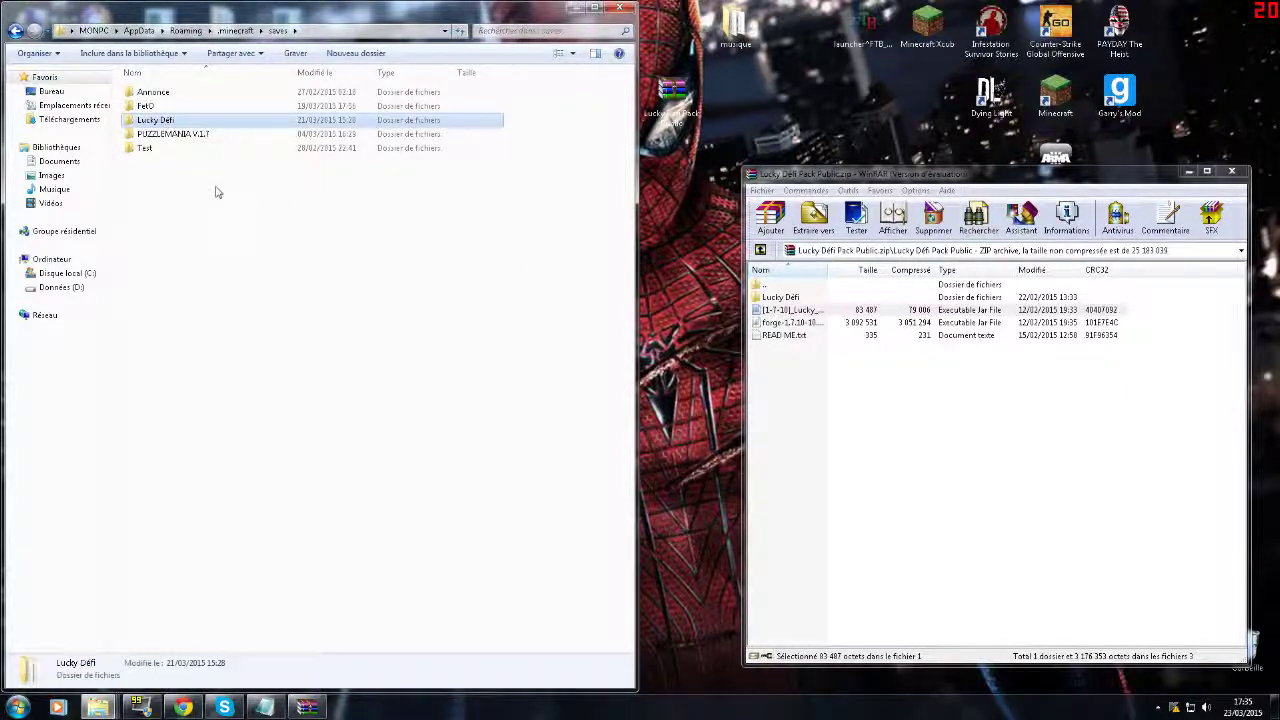
{"action": "right_click", "coordinate": [163, 122]}
{"action": "left_click", "coordinate": [229, 436]}
{"action": "key", "text": "Return"}
{"action": "left_click_drag", "start_coordinate": [815, 298], "coordinate": [491, 309]}
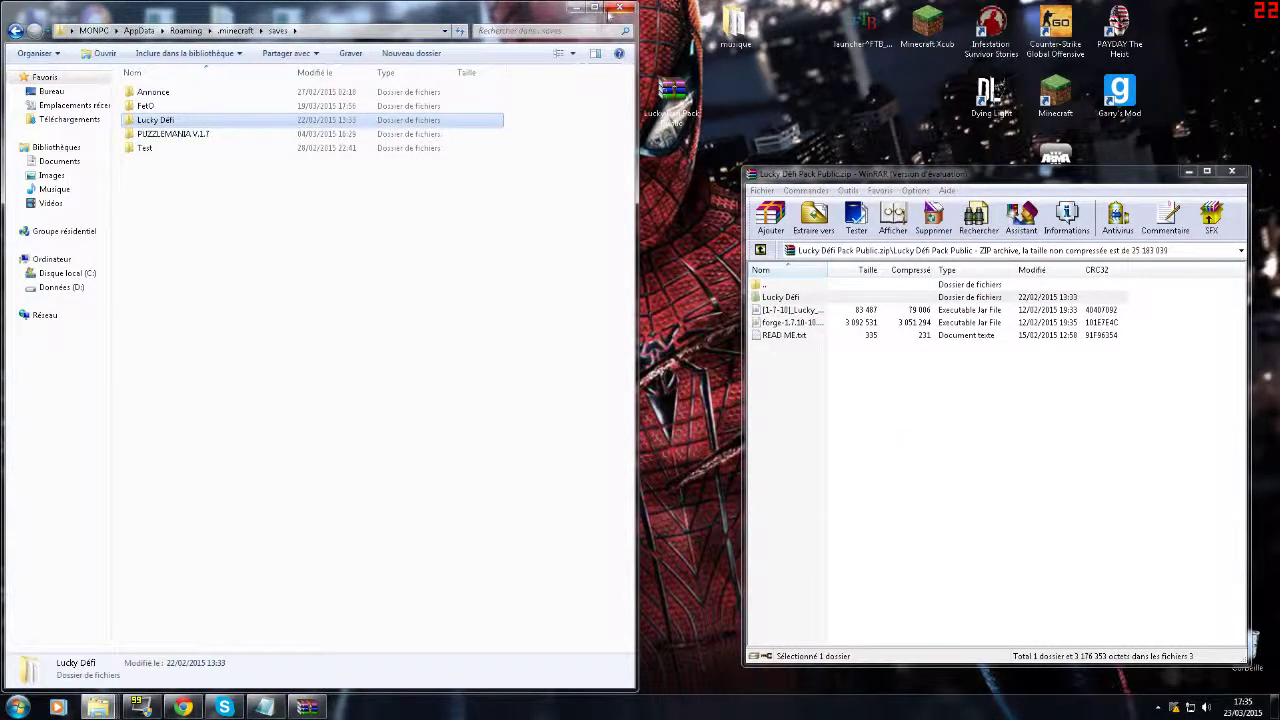
Step: Close the saves folder window, the WinRAR archive and the READ ME text file
{"action": "left_click", "coordinate": [620, 8]}
{"action": "left_click", "coordinate": [1233, 174]}
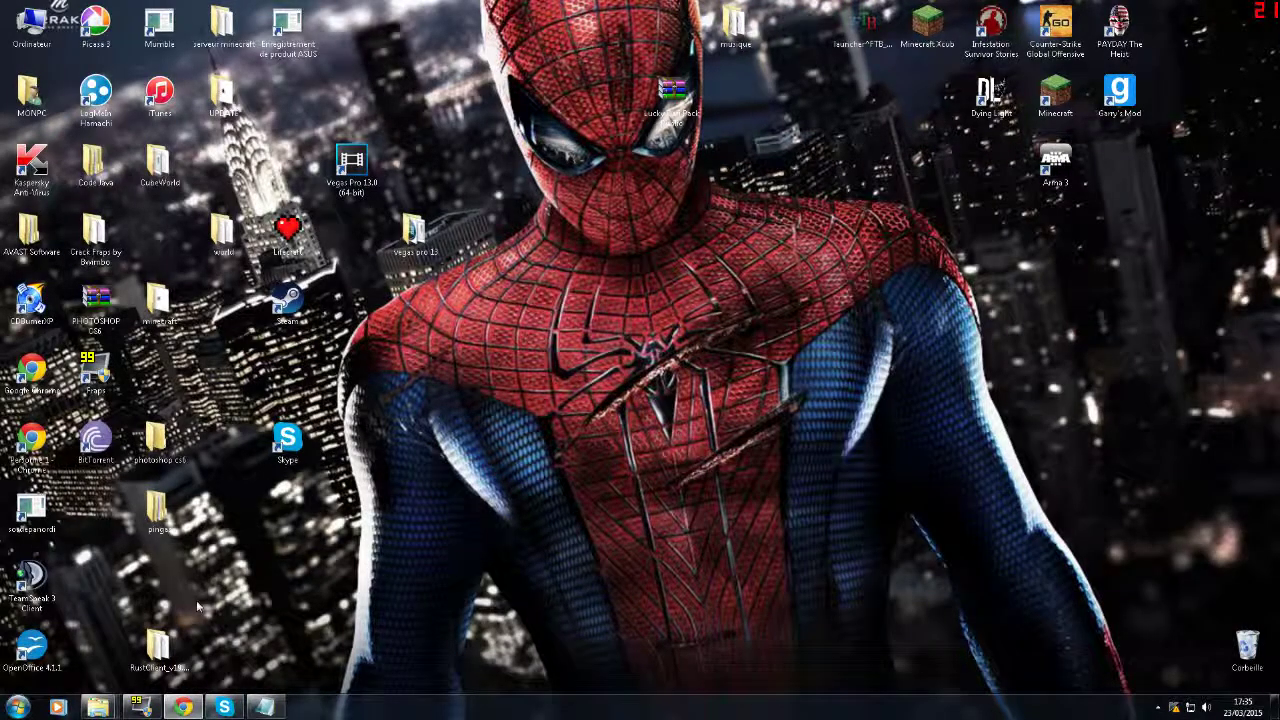
{"action": "right_click", "coordinate": [252, 698]}
{"action": "left_click", "coordinate": [232, 670]}
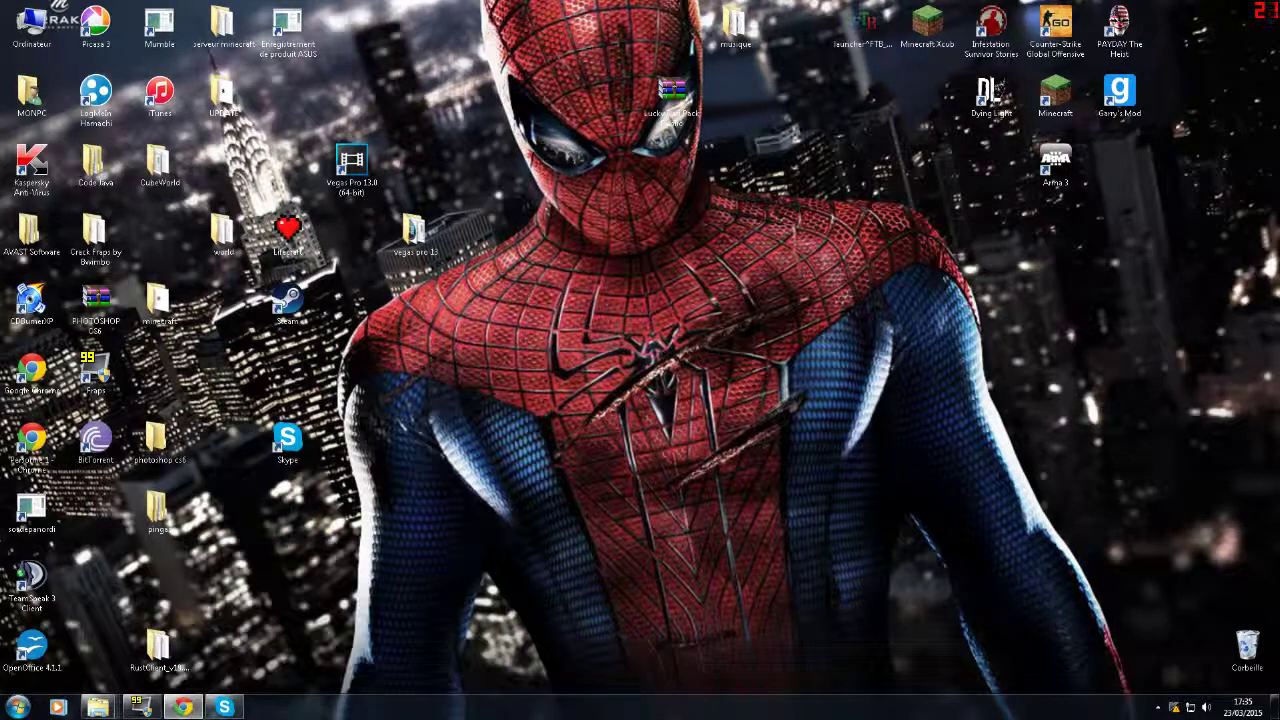
Step: Start the Minecraft launcher and keep the account's own profile selected in the profile list
{"action": "double_click", "coordinate": [1055, 95]}
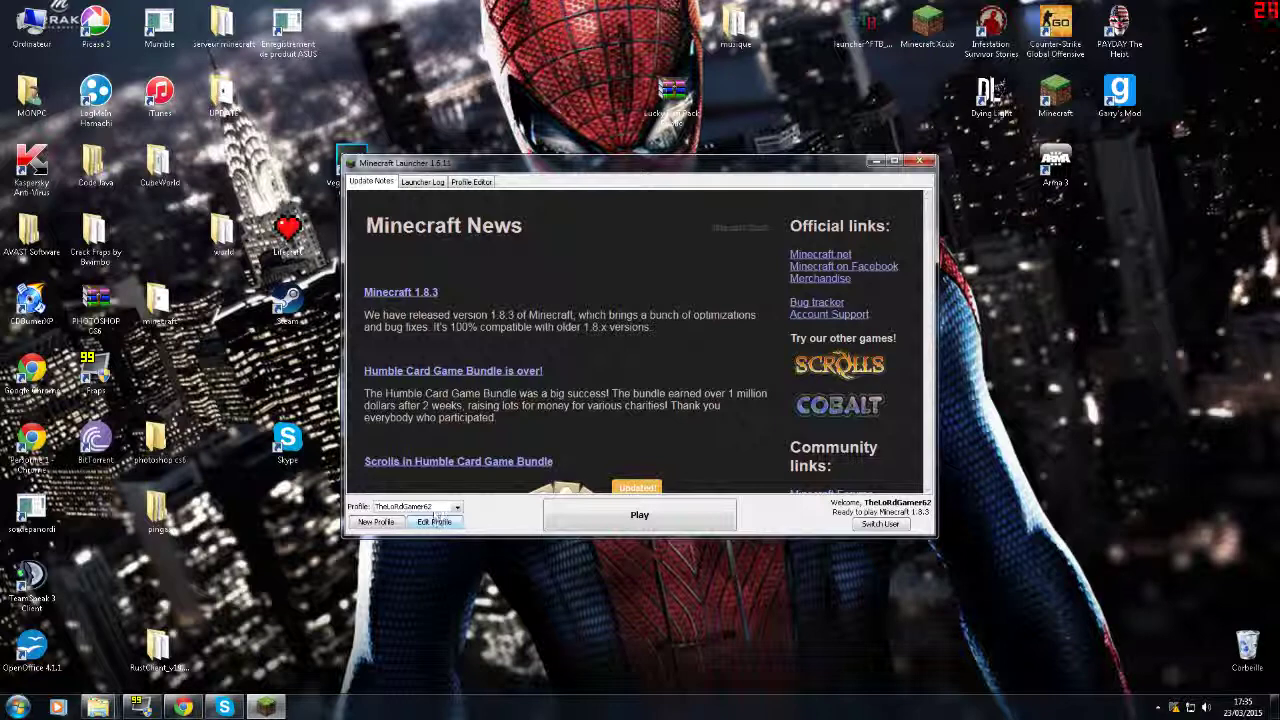
{"action": "left_click", "coordinate": [432, 507]}
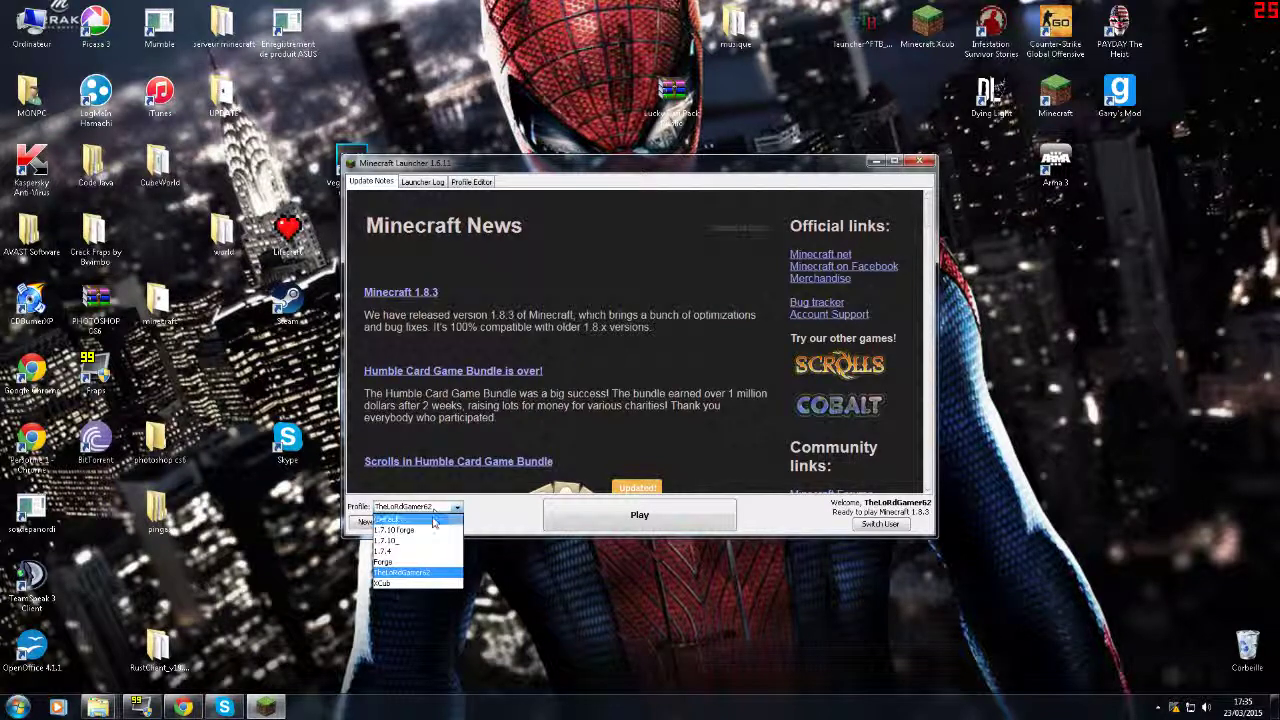
{"action": "left_click", "coordinate": [418, 573]}
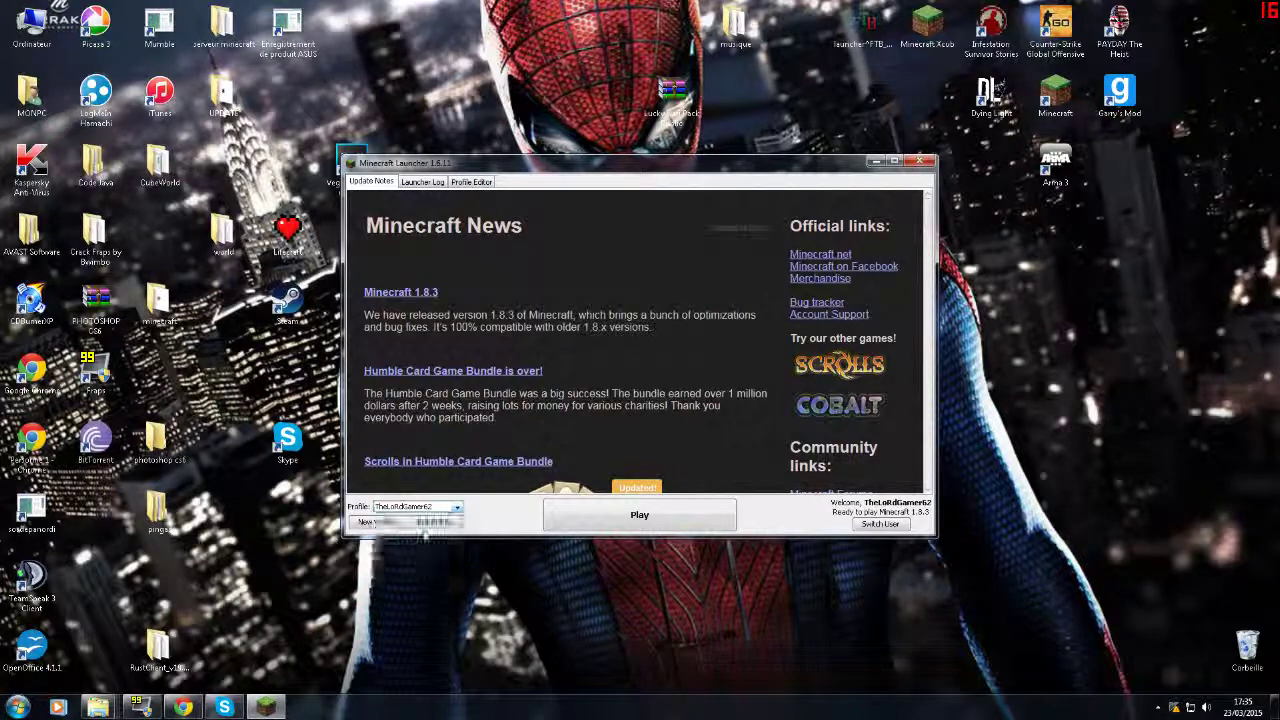
Step: Try to set the selected profile's version to release 1.7.10-Forge10.13.2.1291 in the profile editor
{"action": "left_click", "coordinate": [432, 522]}
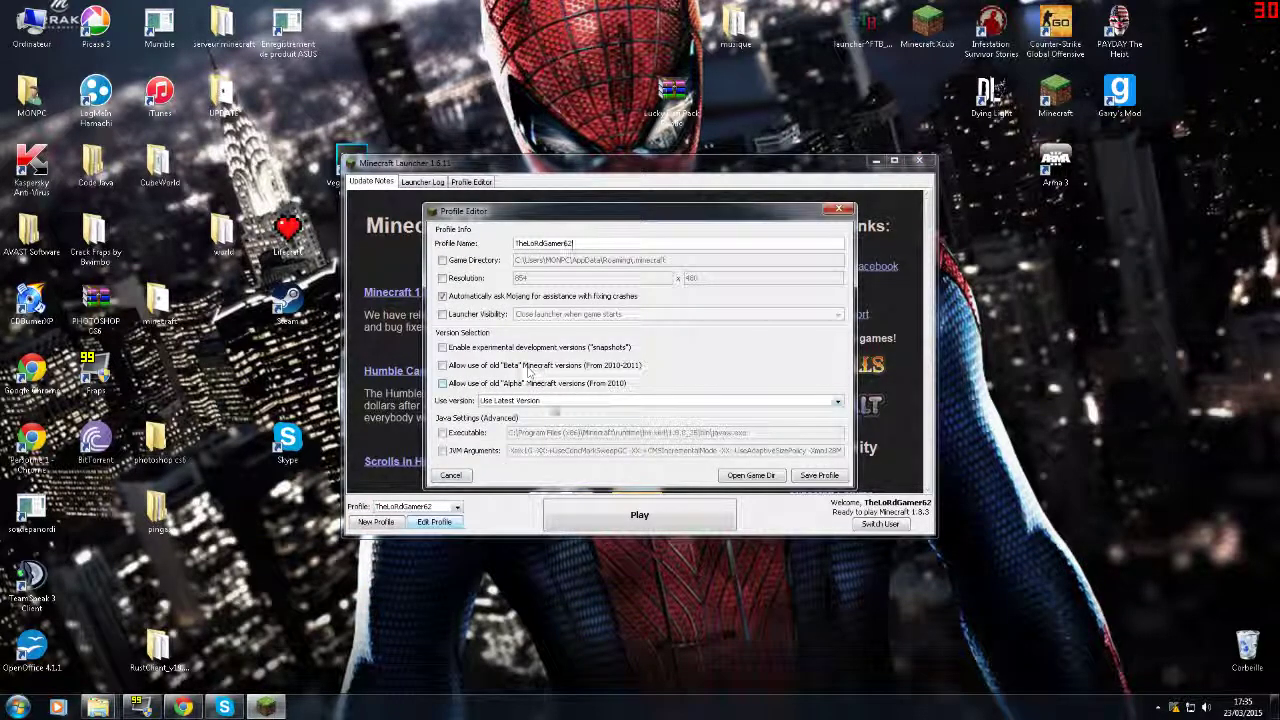
{"action": "left_click", "coordinate": [540, 401]}
{"action": "scroll", "coordinate": [624, 476], "scroll_direction": "down", "scroll_amount": 10}
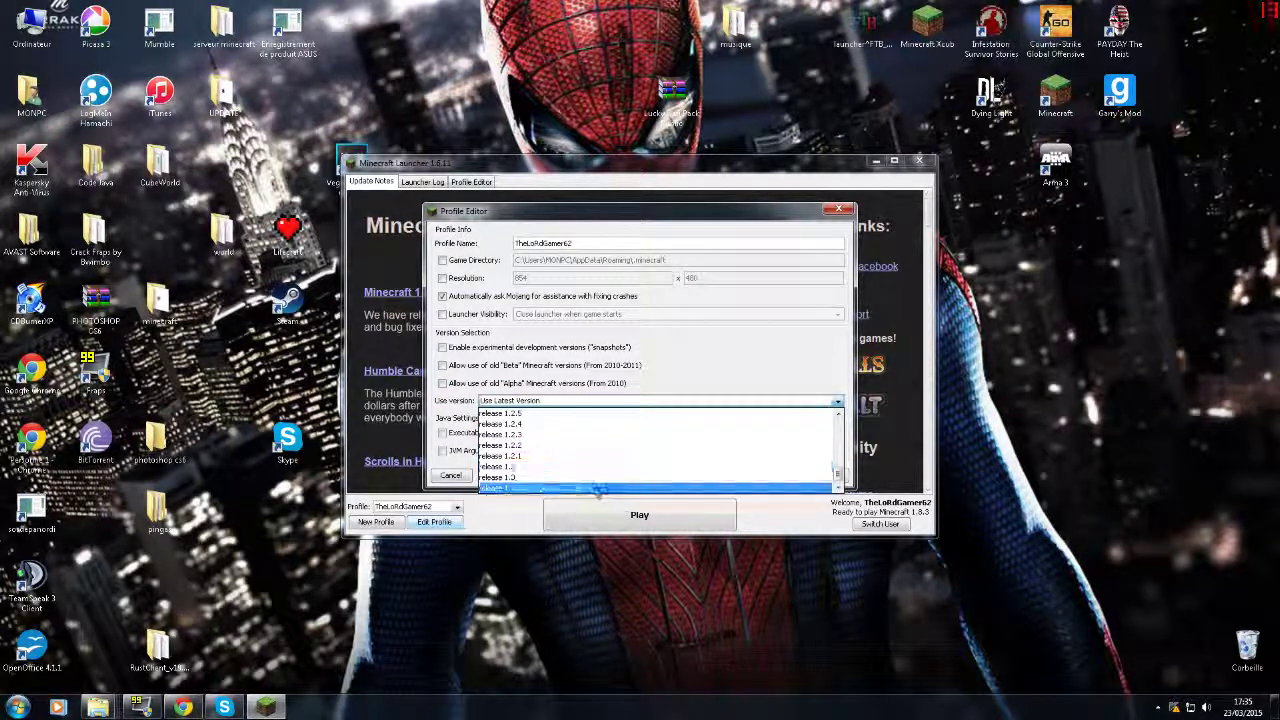
{"action": "left_click", "coordinate": [598, 488]}
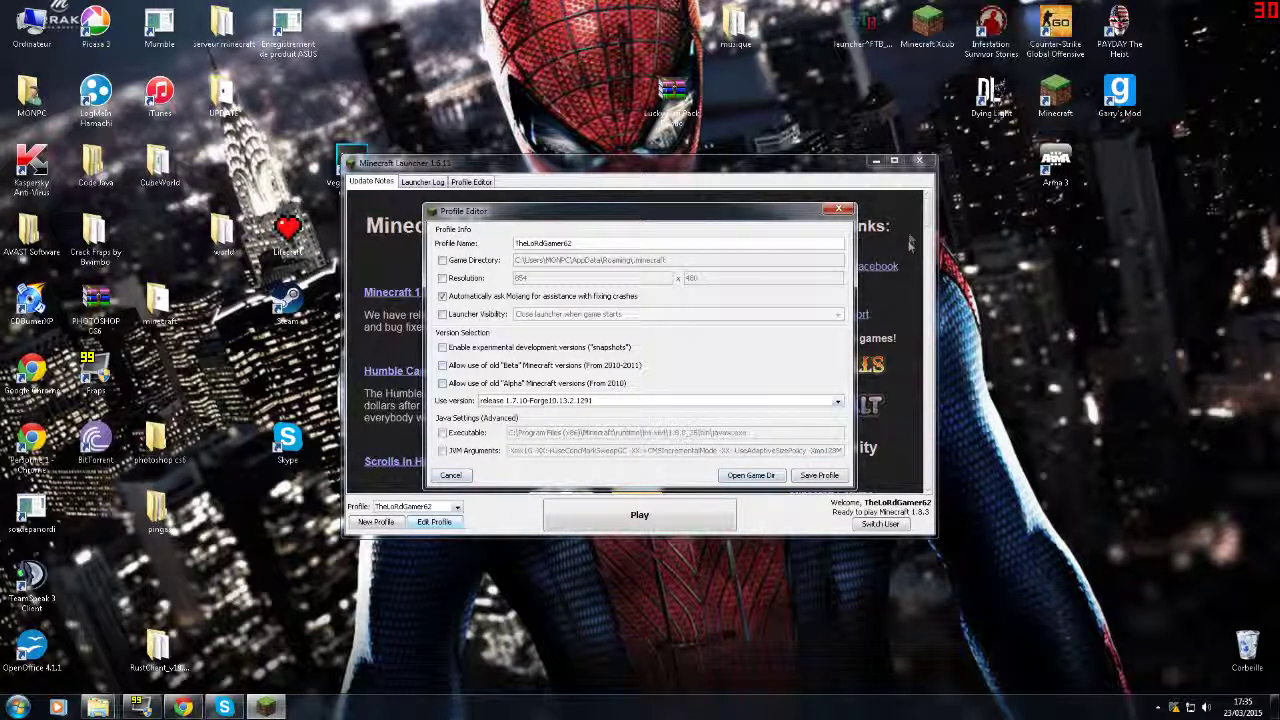
{"action": "left_click", "coordinate": [819, 475]}
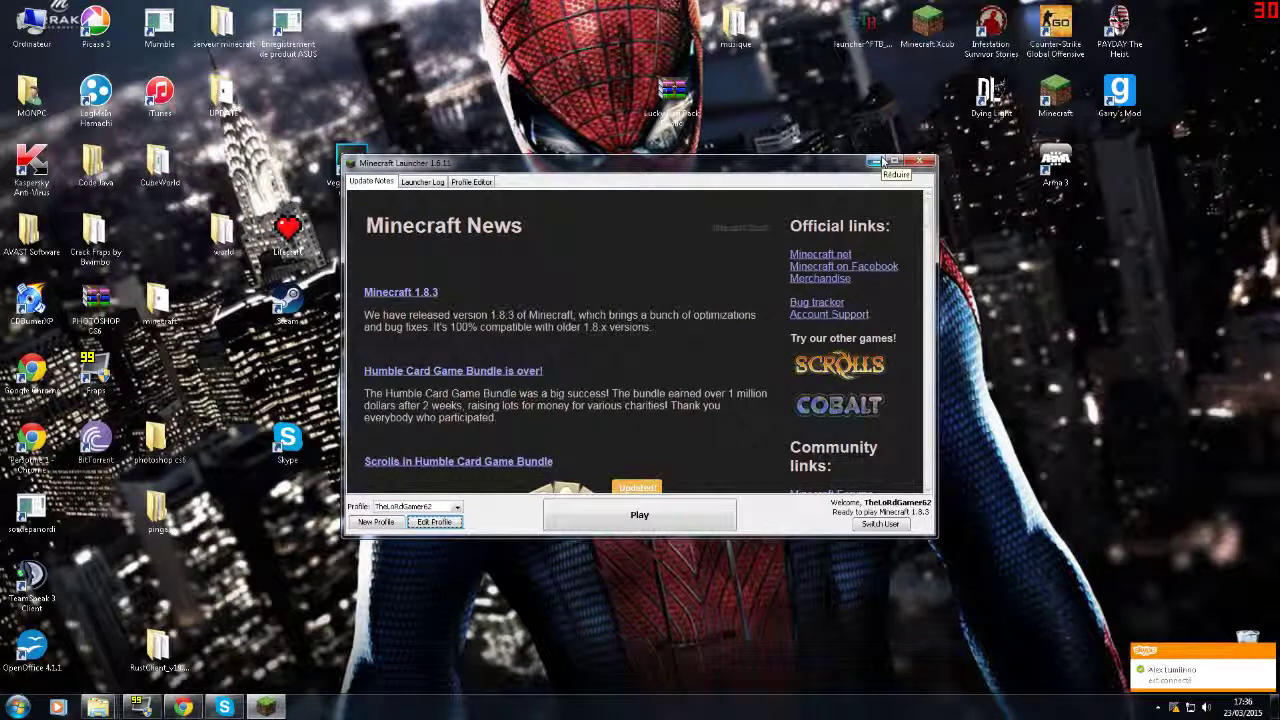
Step: Select the 1.7.10 forge profile, start the game with it and maximize the game window
{"action": "left_click", "coordinate": [456, 507]}
{"action": "left_click", "coordinate": [443, 531]}
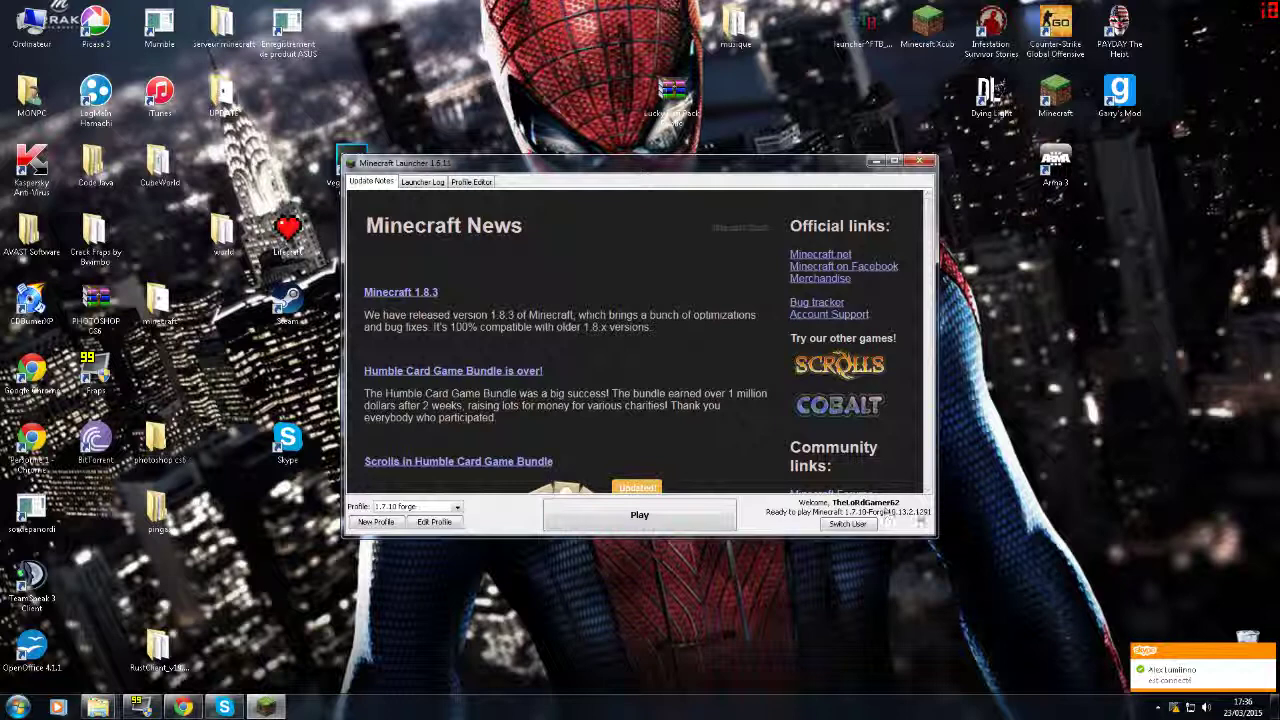
{"action": "left_click", "coordinate": [676, 521]}
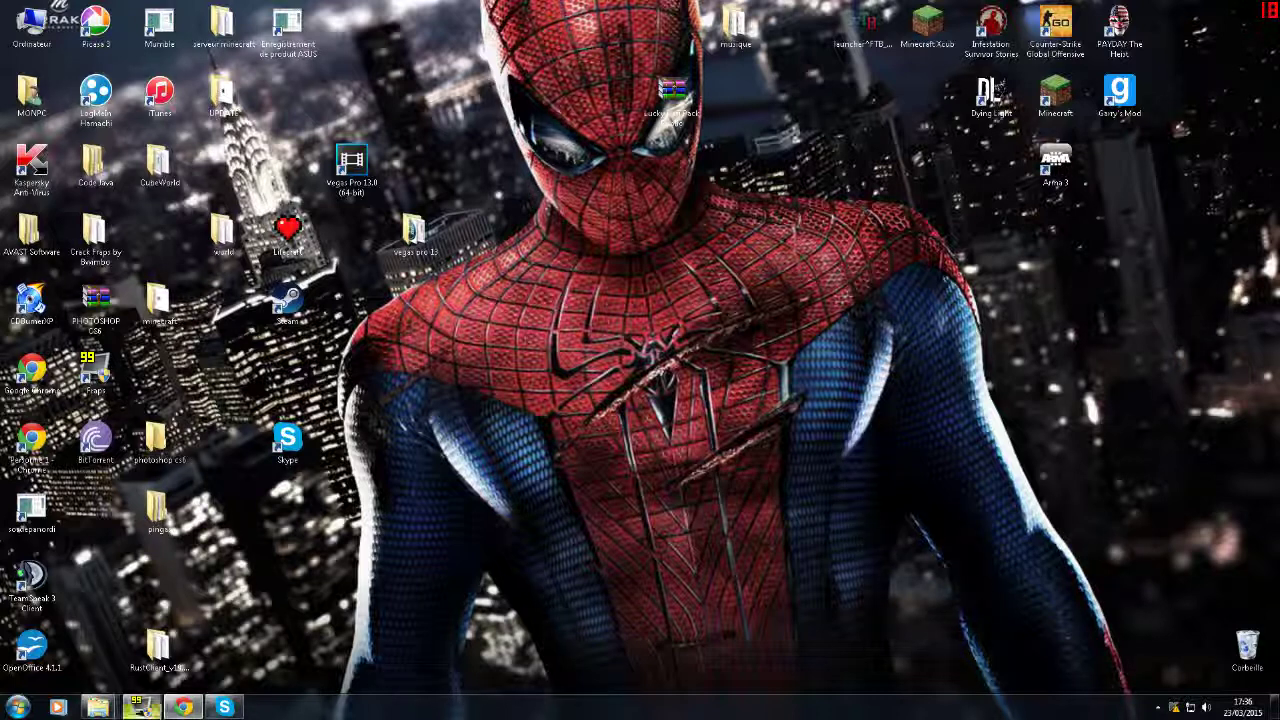
{"action": "mouse_move", "coordinate": [97, 710]}
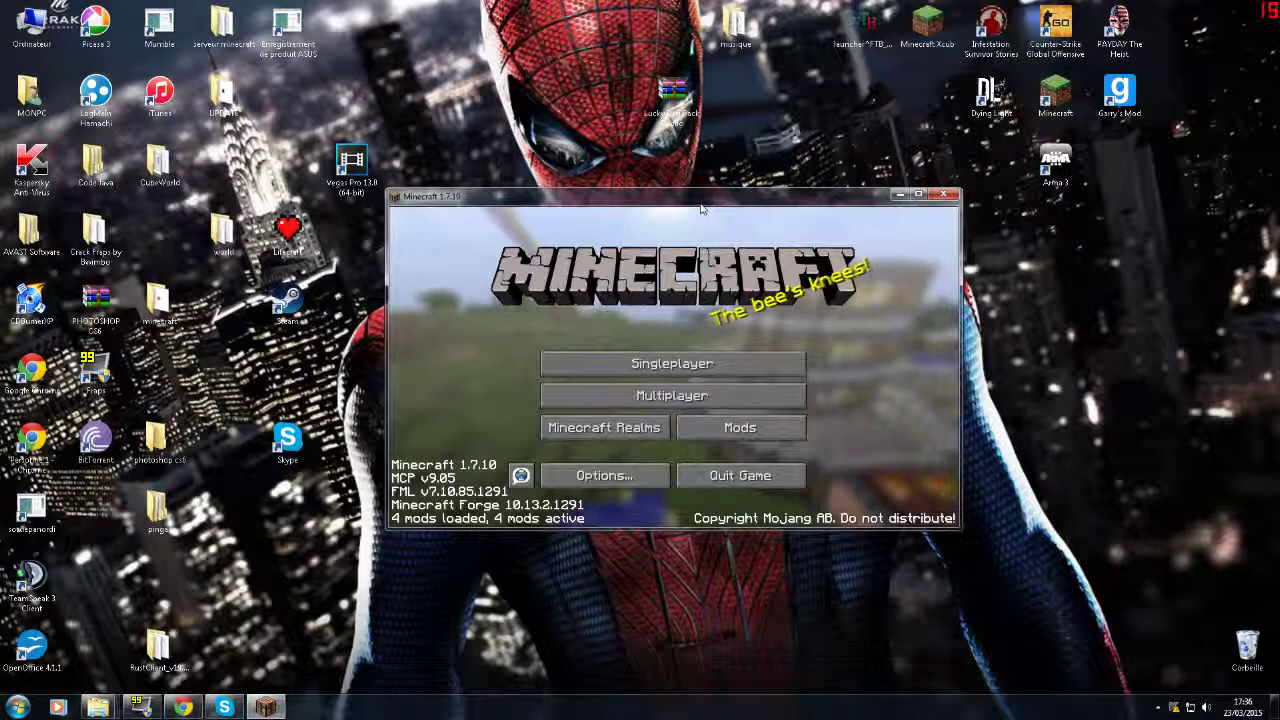
{"action": "left_click", "coordinate": [918, 194]}
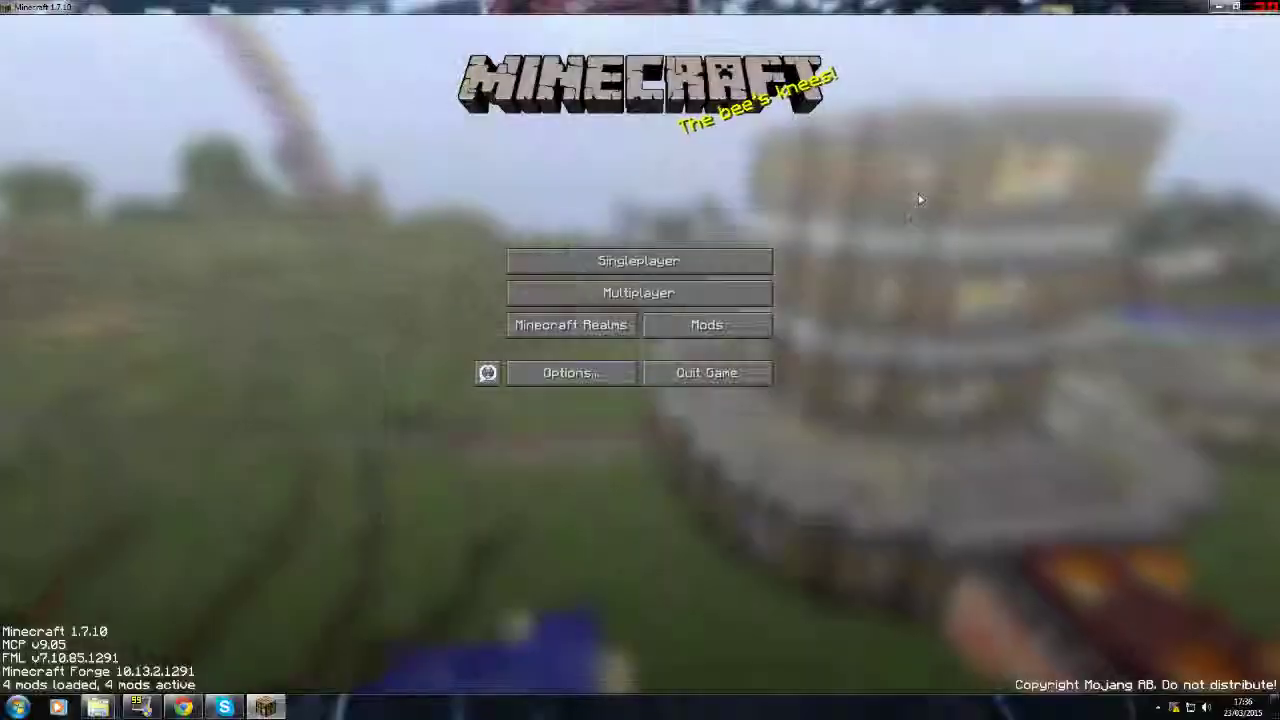
Step: Check the details of Minecraft Coder Pack, Forge Mod Loader, Minecraft Forge and Lucky Block among the installed mods, and return to the title screen
{"action": "left_click", "coordinate": [710, 331]}
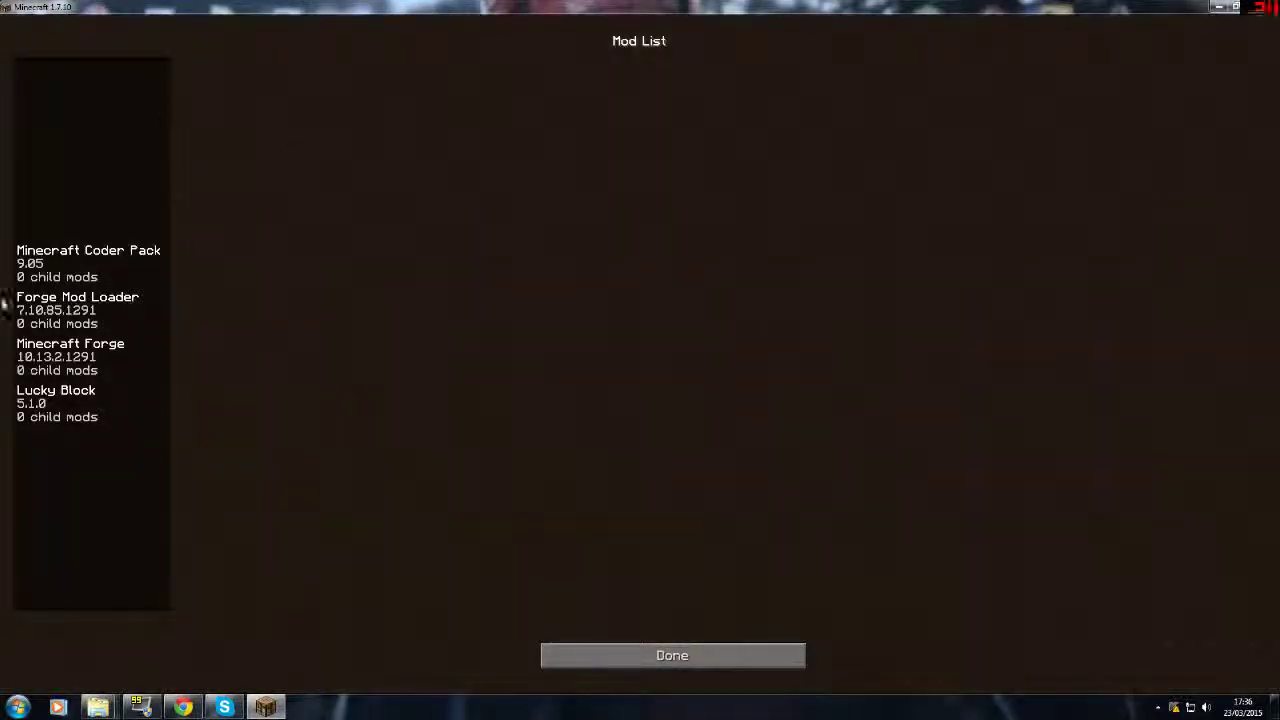
{"action": "left_click", "coordinate": [680, 655]}
{"action": "left_click", "coordinate": [706, 331]}
{"action": "left_click", "coordinate": [58, 256]}
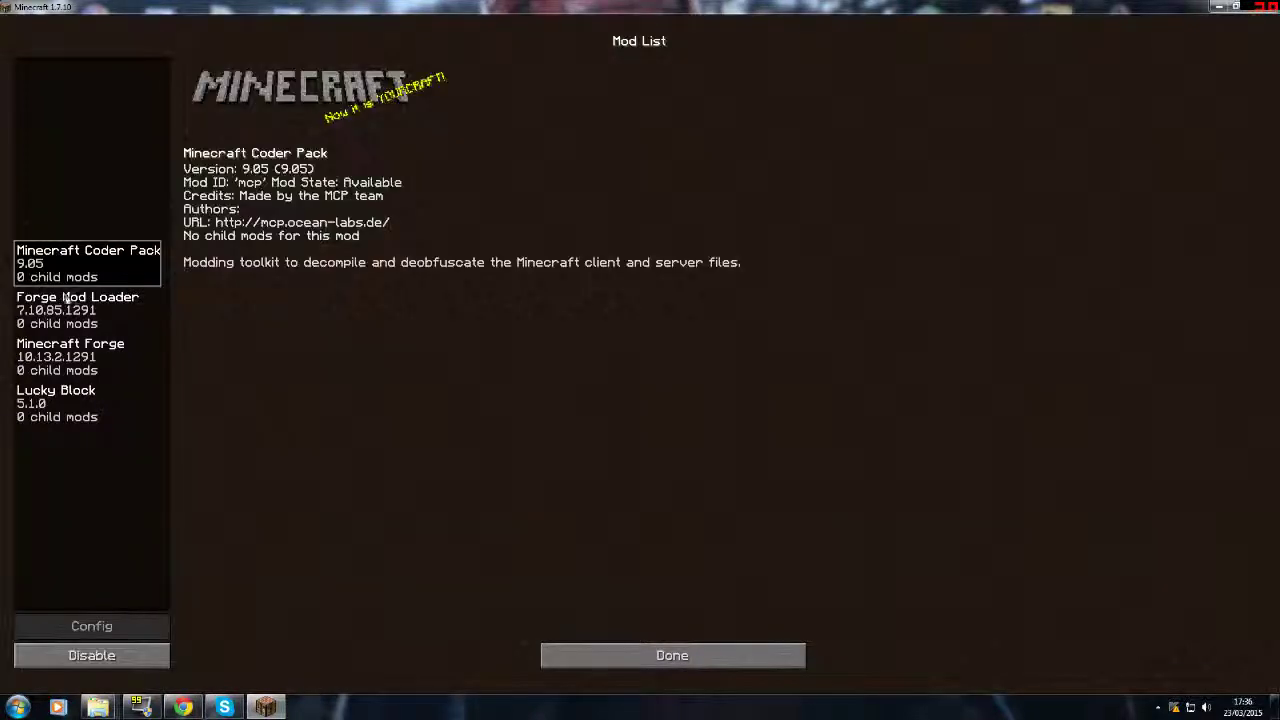
{"action": "left_click", "coordinate": [65, 298]}
{"action": "left_click", "coordinate": [64, 358]}
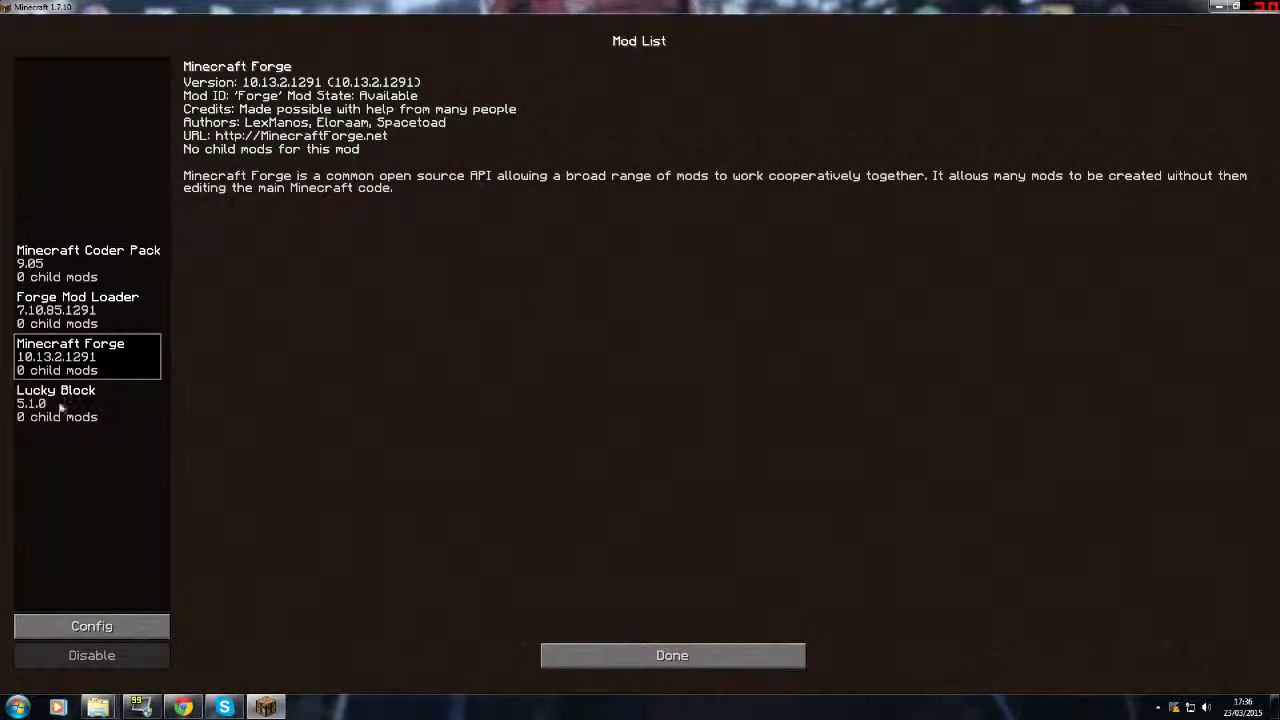
{"action": "left_click", "coordinate": [62, 407]}
{"action": "left_click", "coordinate": [697, 656]}
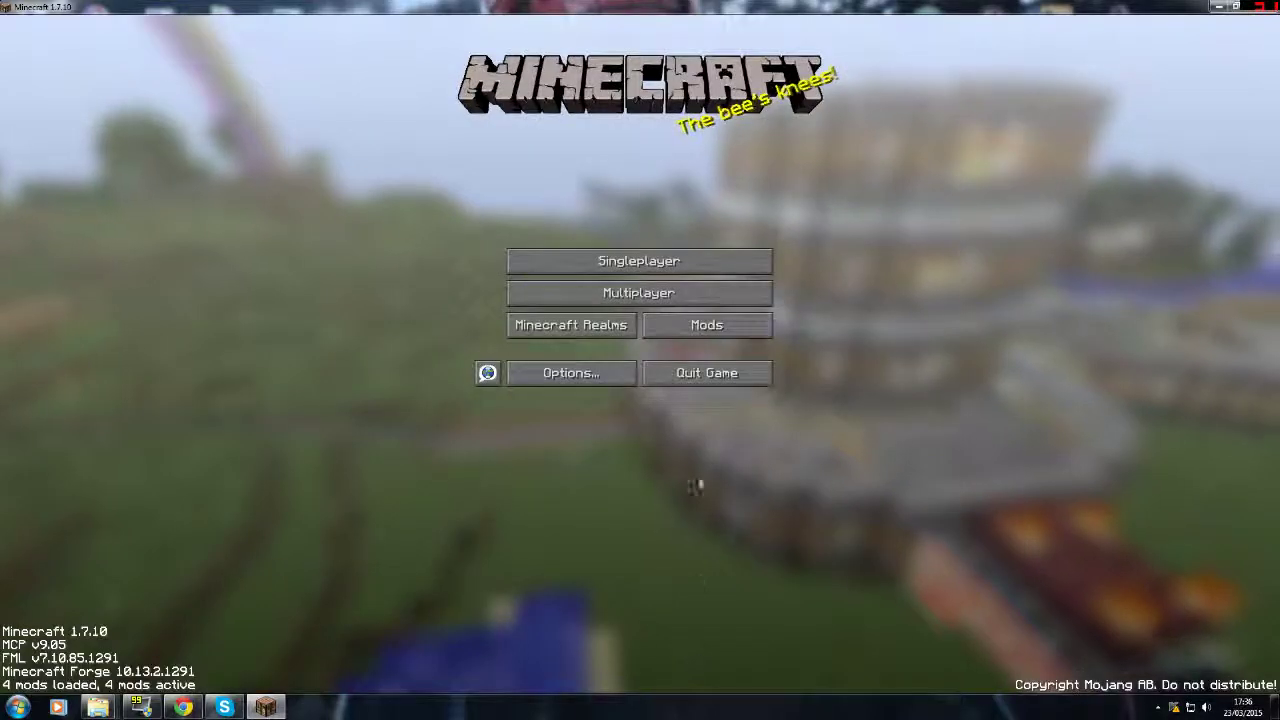
Step: Load the Lucky Défi world in singleplayer and walk around the starting area to inspect the map
{"action": "left_click", "coordinate": [685, 262]}
{"action": "double_click", "coordinate": [569, 421]}
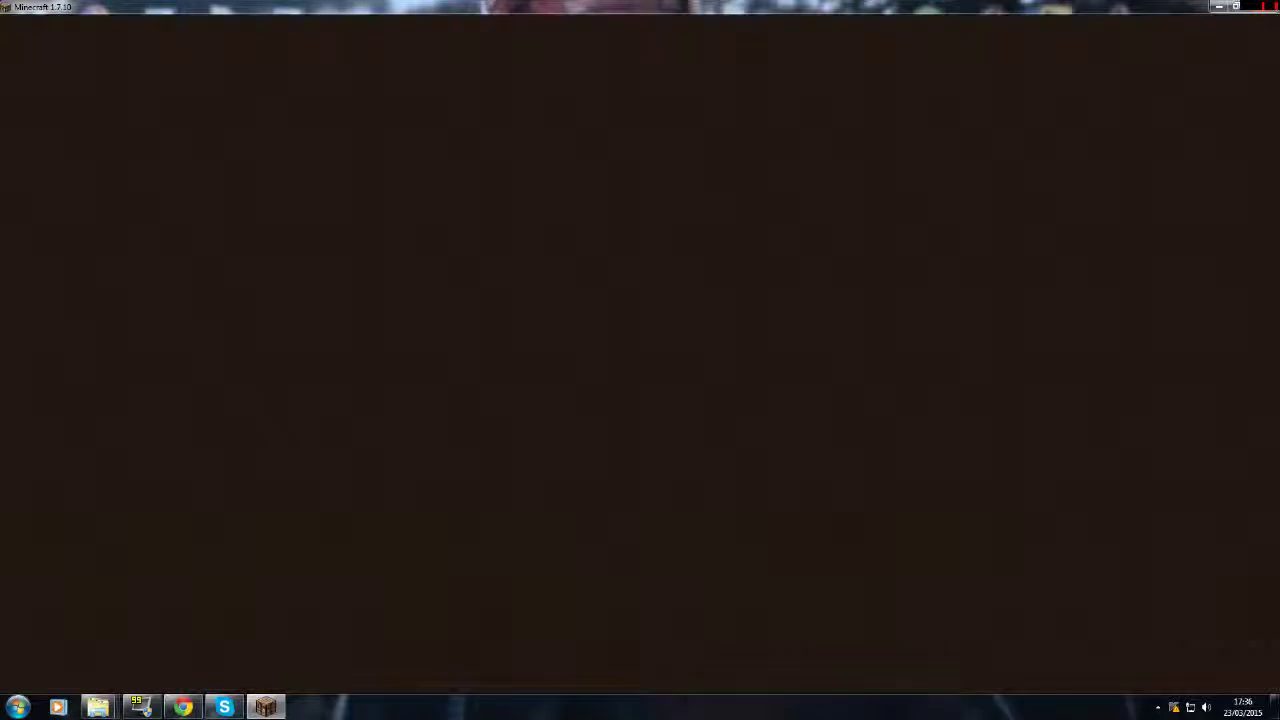
{"action": "key", "text": "w"}
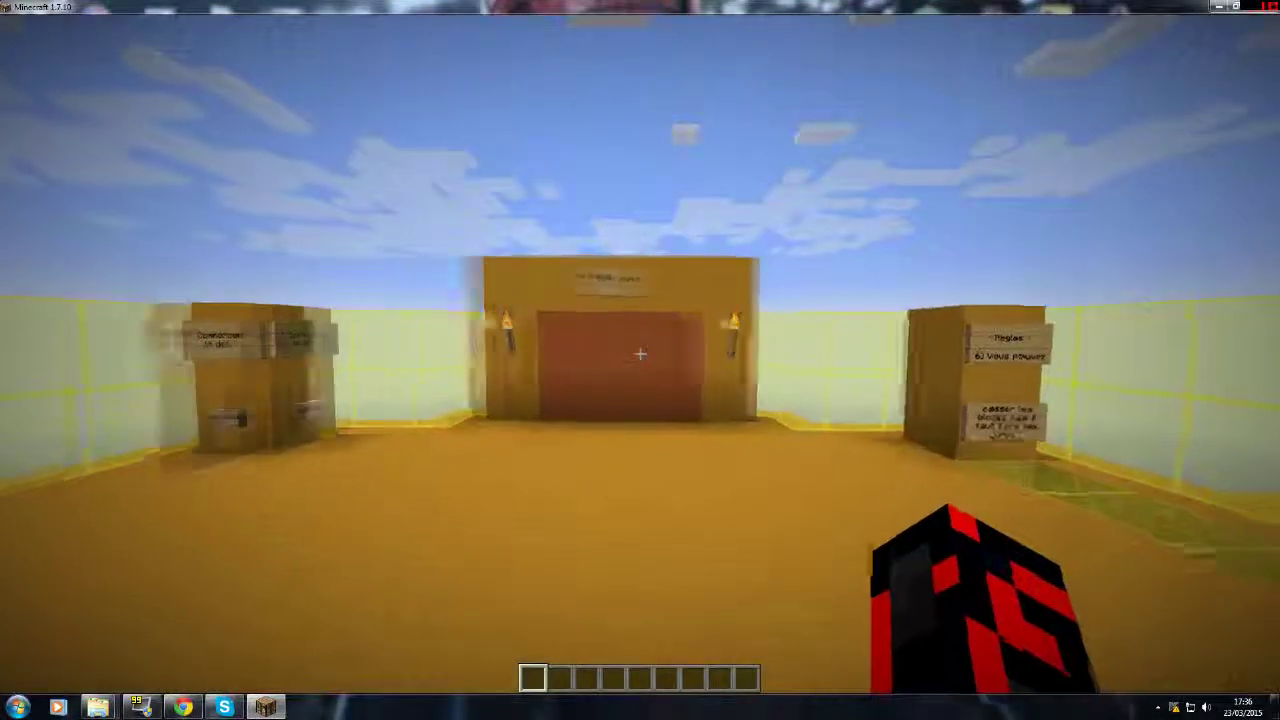
{"action": "key", "text": "w"}
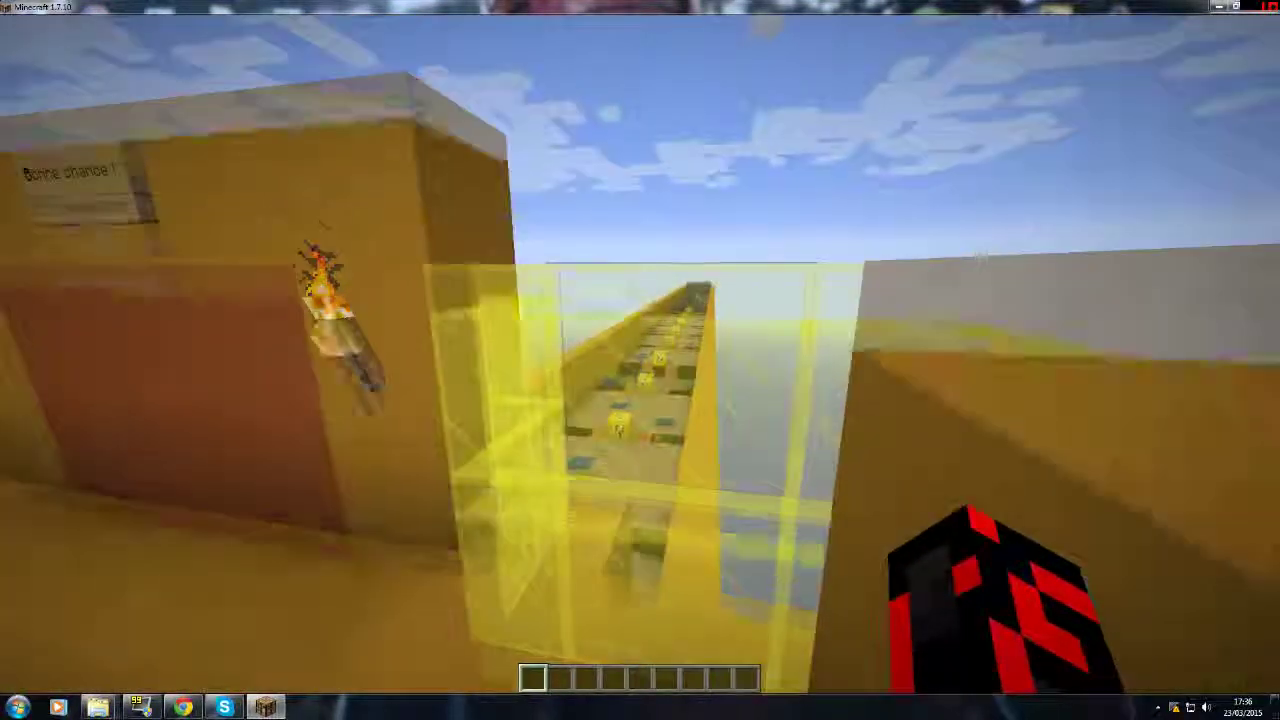
{"action": "key", "text": "s"}
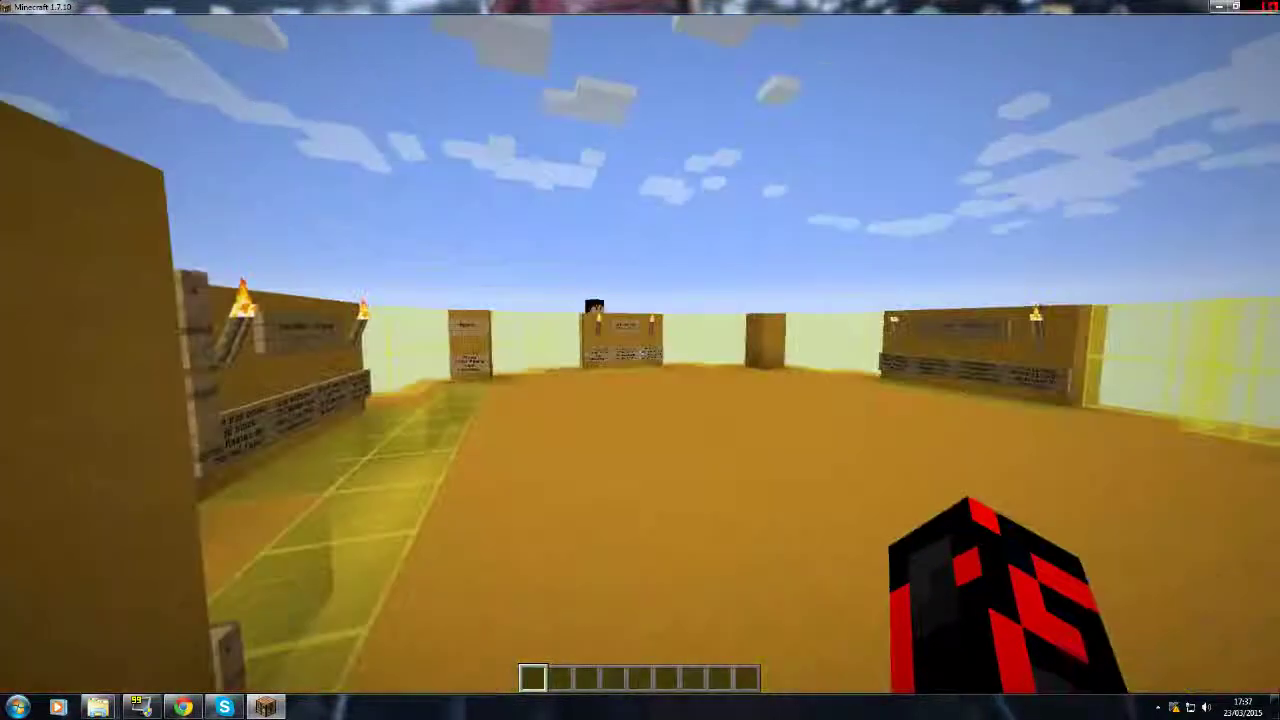
{"action": "key", "text": "w"}
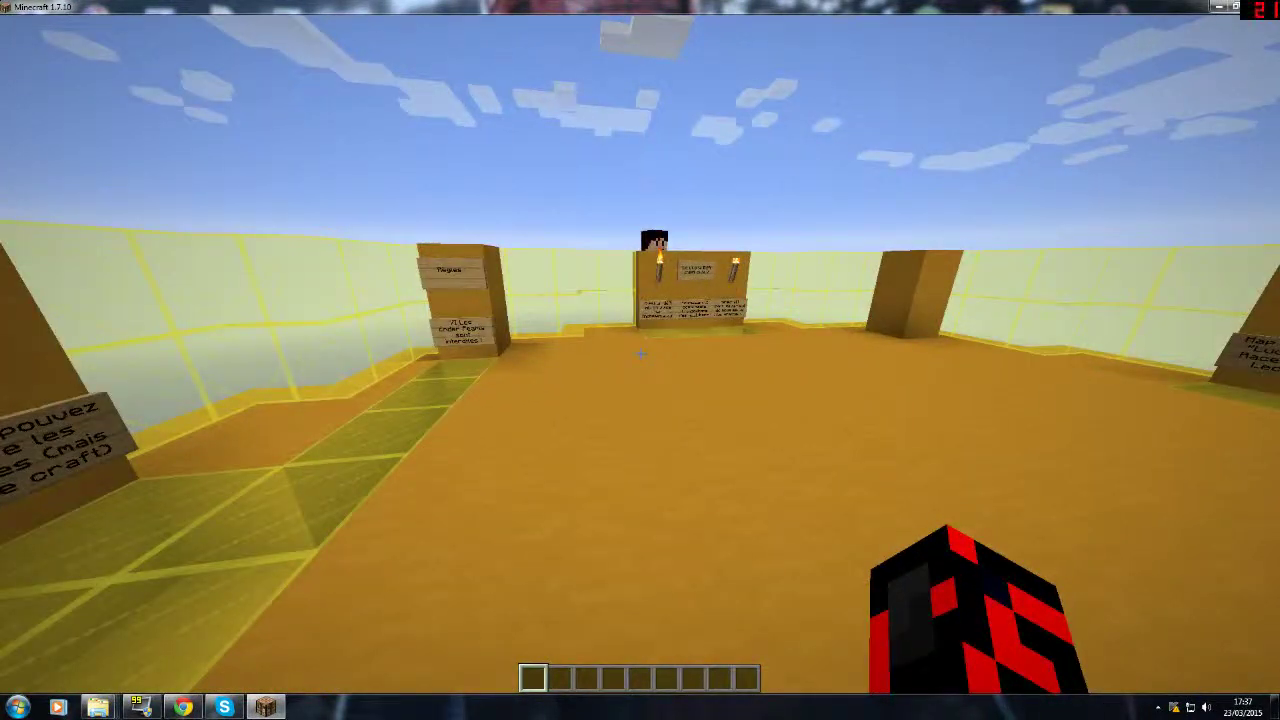
{"action": "key", "text": "s"}
Step: Save and quit the world to the title screen, restore the game window's size and close the game
{"action": "key", "text": "Escape"}
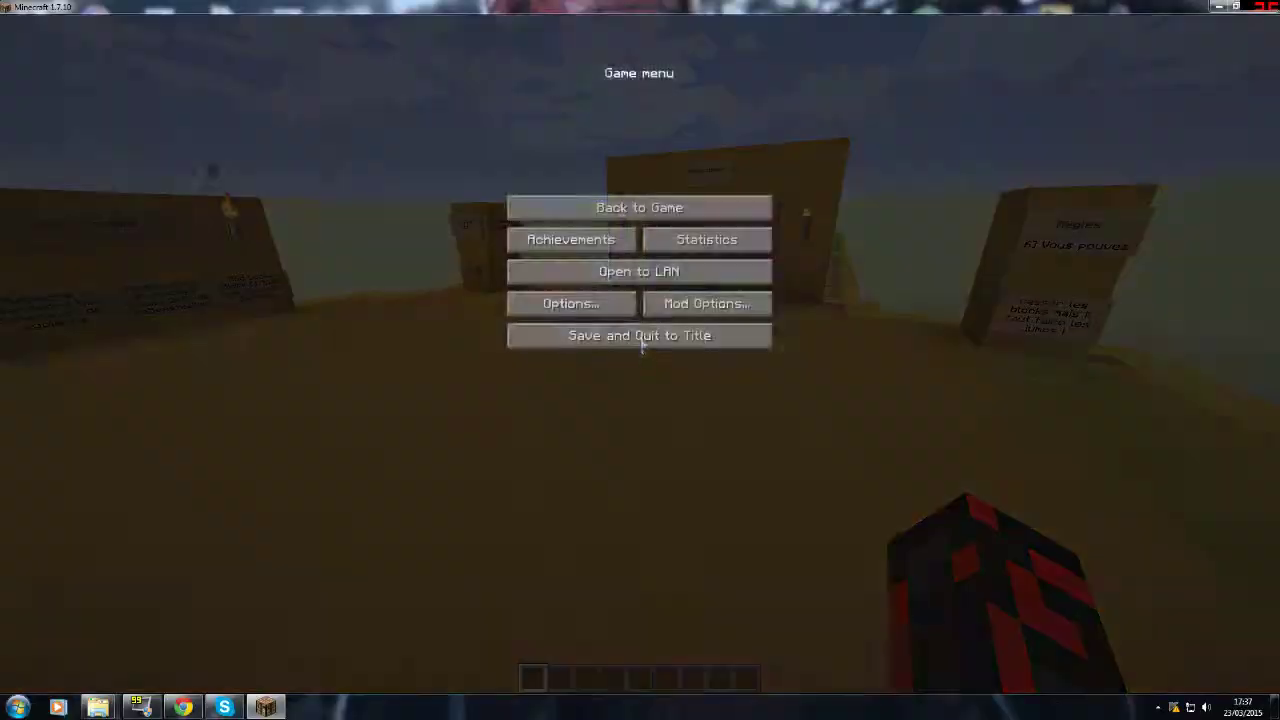
{"action": "left_click", "coordinate": [643, 337]}
{"action": "left_click", "coordinate": [1235, 7]}
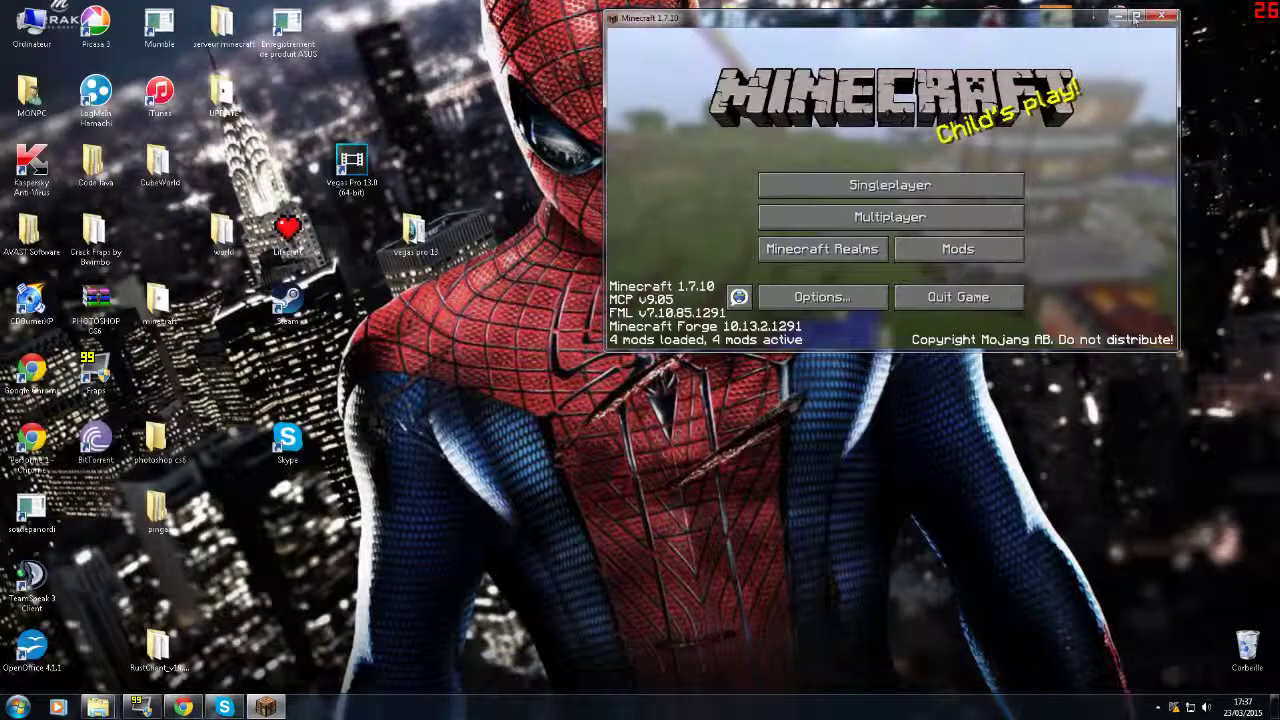
{"action": "left_click", "coordinate": [1161, 15]}
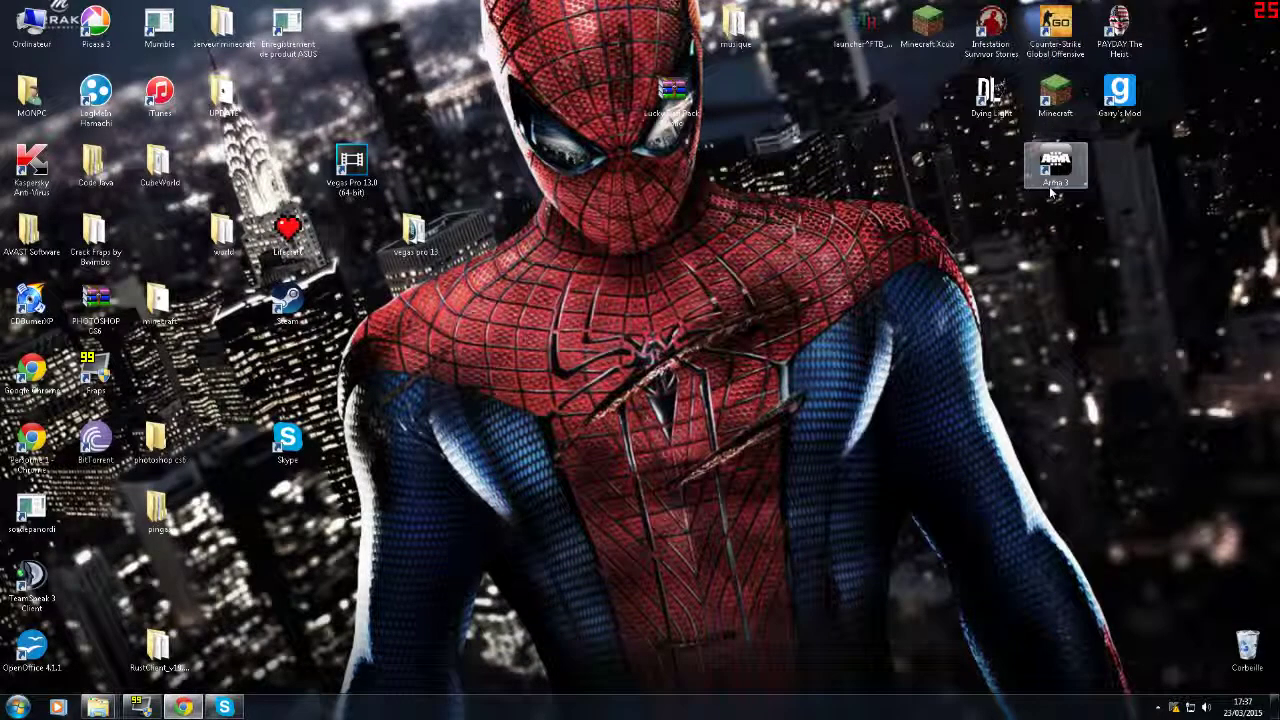